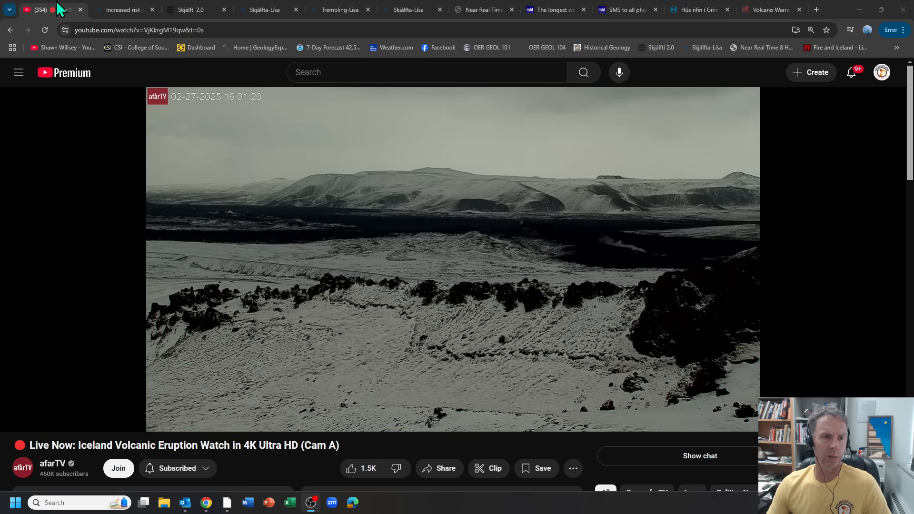
Switch from the YouTube live cam to the Met Office 'Increased risk' article tab
click(130, 12)
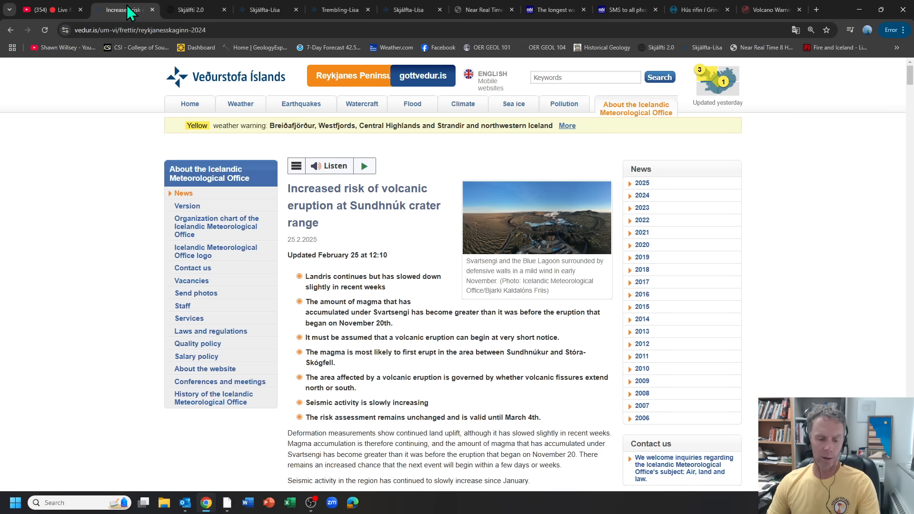
Zoom the vedur.is risk article to 150% for reading
key(ctrl+plus)
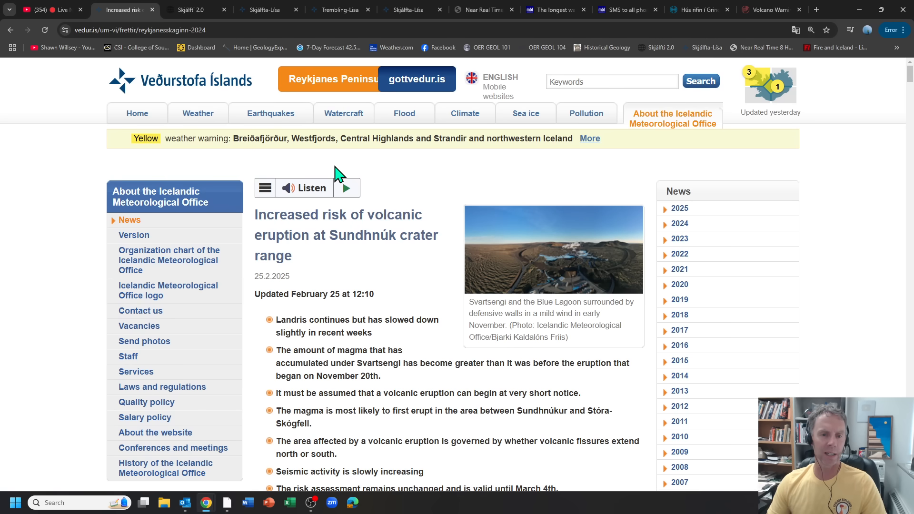
scroll(408, 165, down, 2)
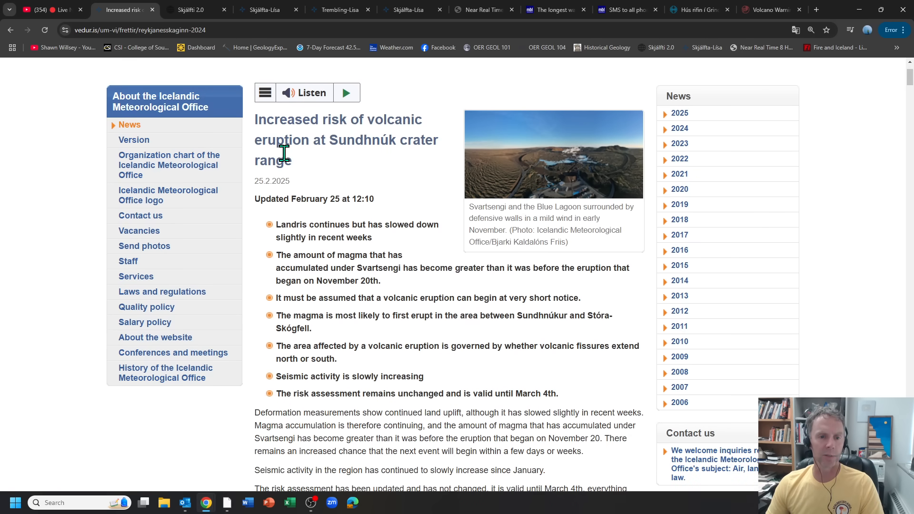
scroll(314, 185, down, 1)
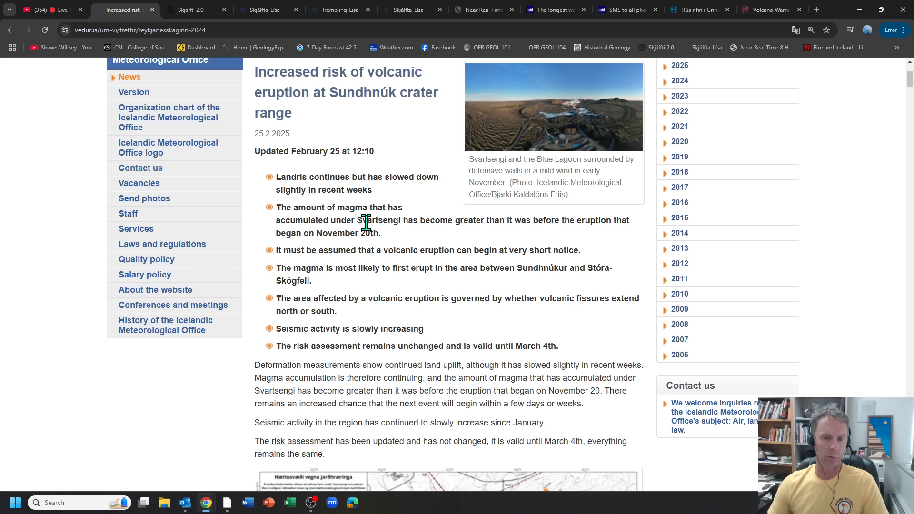
scroll(369, 225, down, 2)
scroll(370, 236, down, 1)
scroll(429, 179, down, 2)
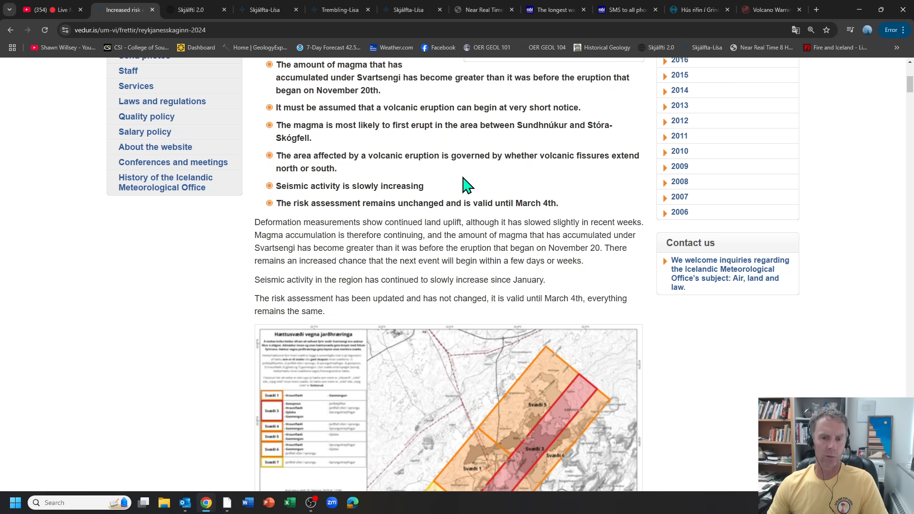
scroll(466, 184, down, 1)
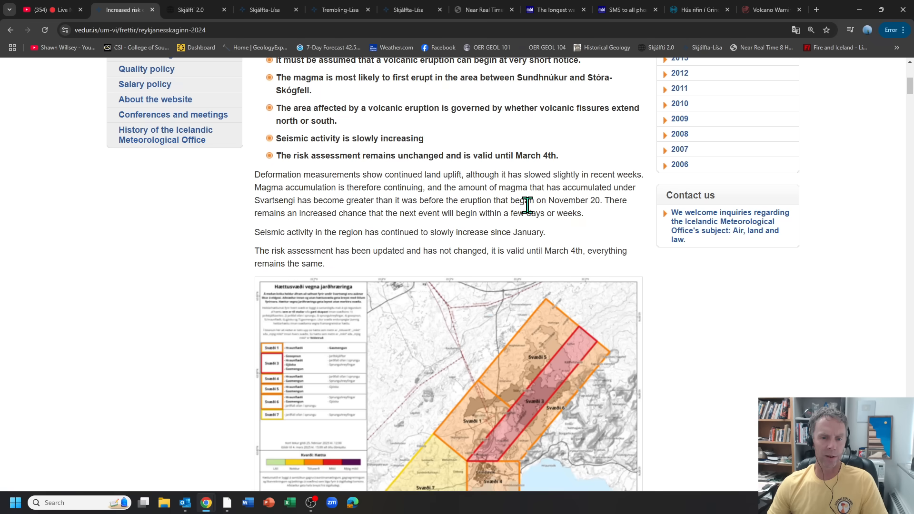
scroll(499, 223, down, 1)
scroll(498, 223, down, 2)
scroll(500, 223, up, 4)
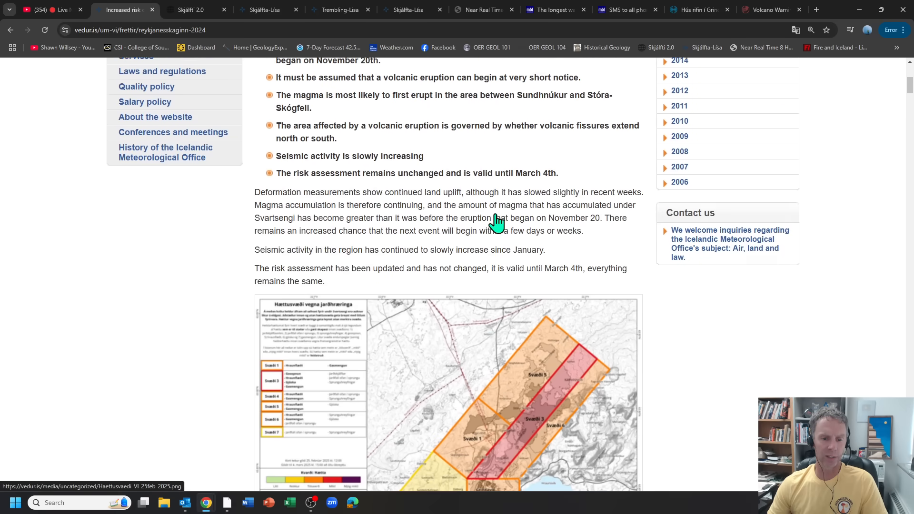
scroll(498, 223, down, 1)
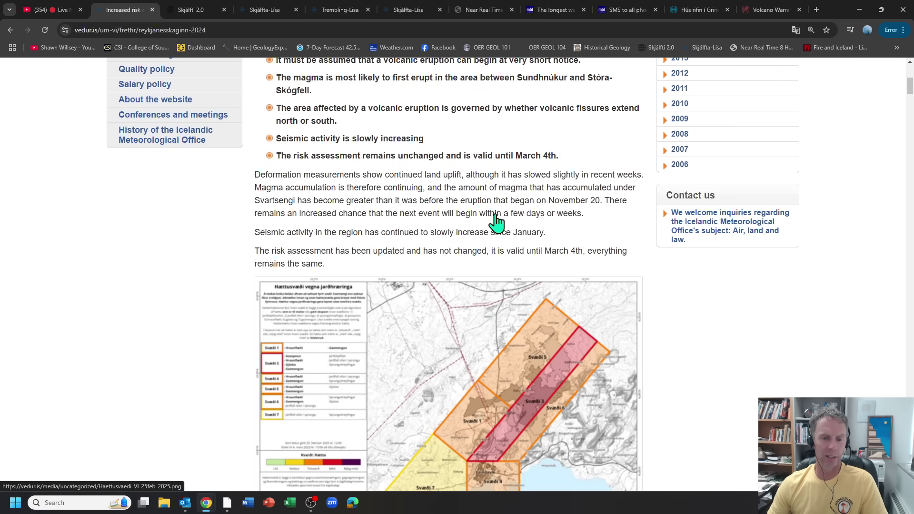
Pan the Skjálfti 2.0 quake map toward Sundhnúkshraun, Grindavík and the coast
click(184, 9)
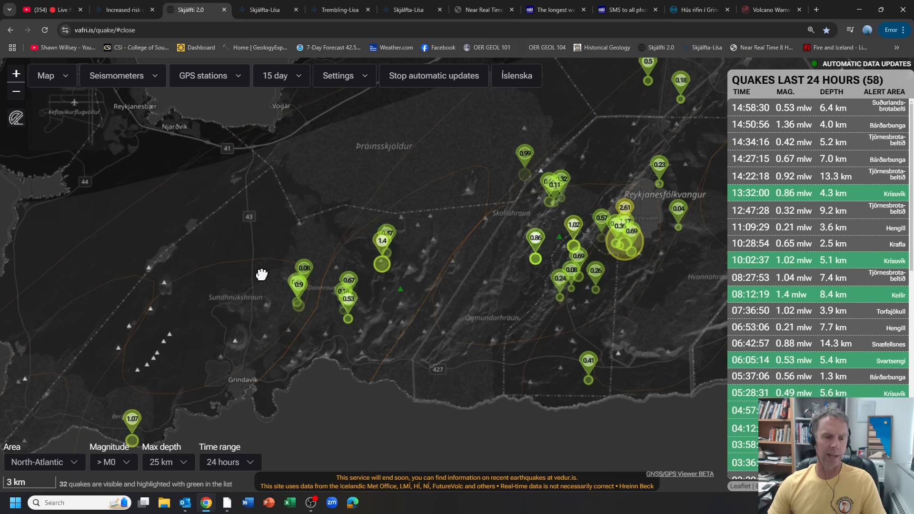
drag(263, 274, 318, 255)
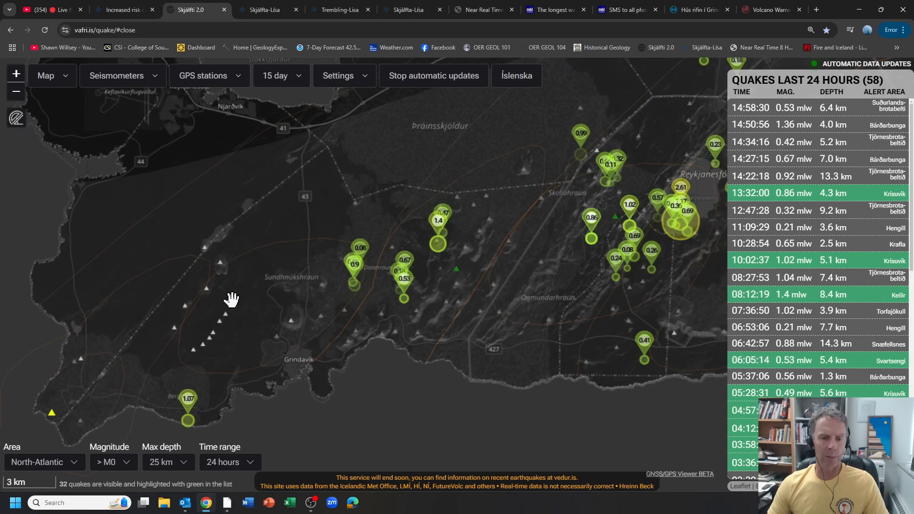
scroll(232, 300, down, 1)
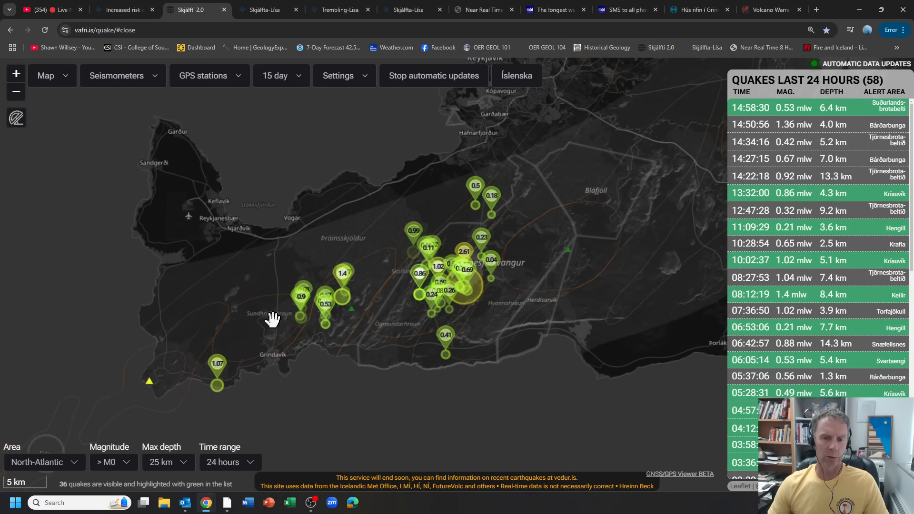
drag(395, 301, 395, 305)
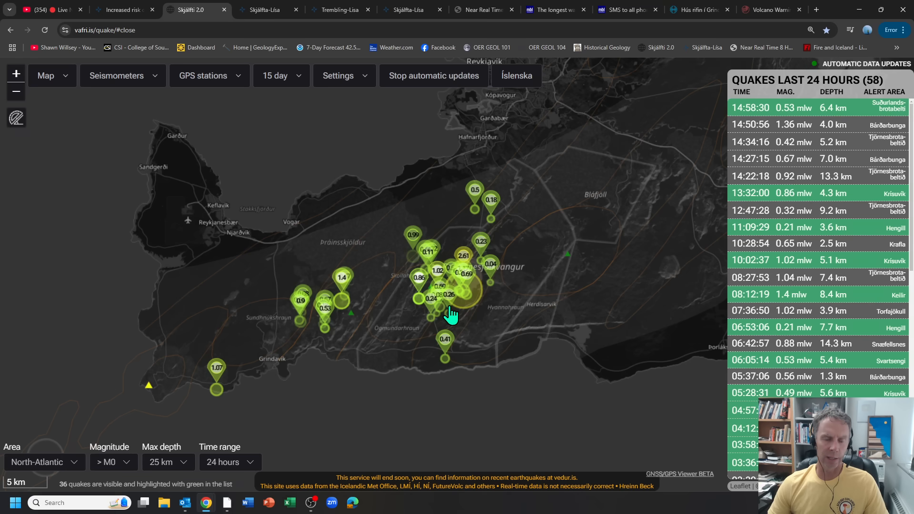
drag(343, 342, 412, 331)
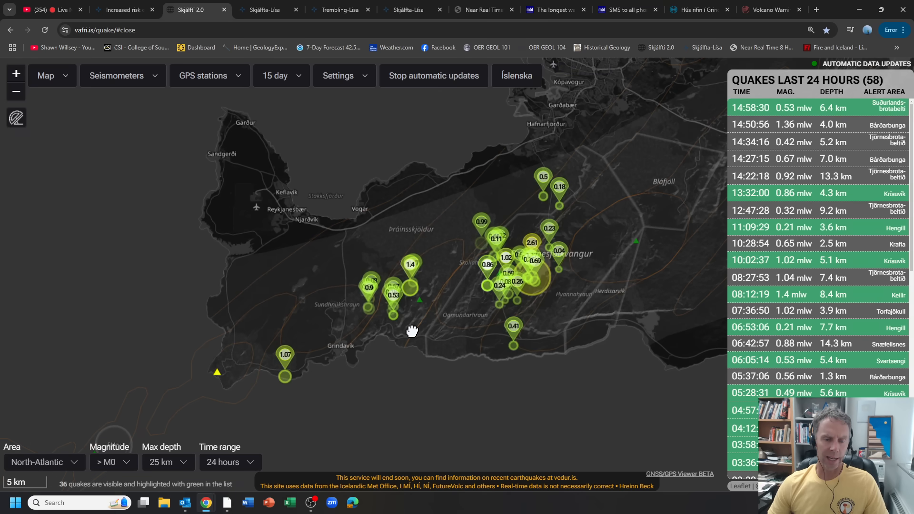
scroll(374, 327, up, 1)
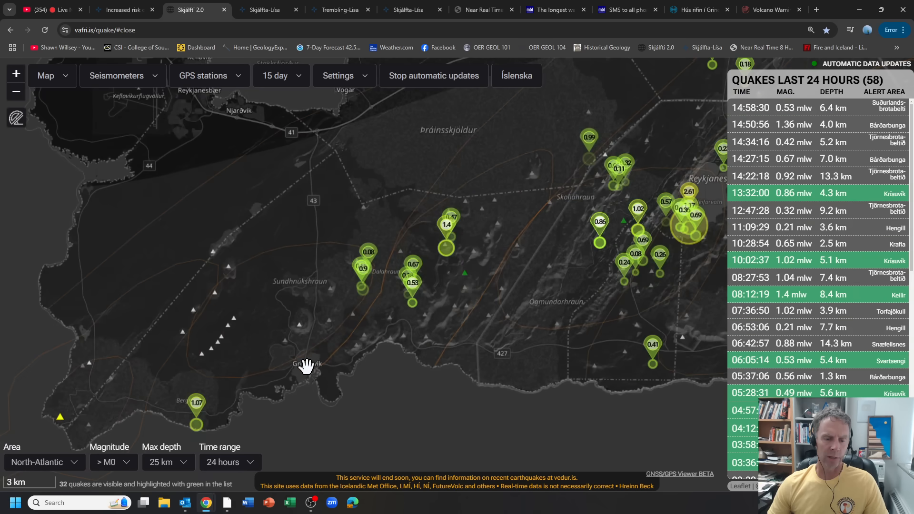
scroll(321, 292, up, 1)
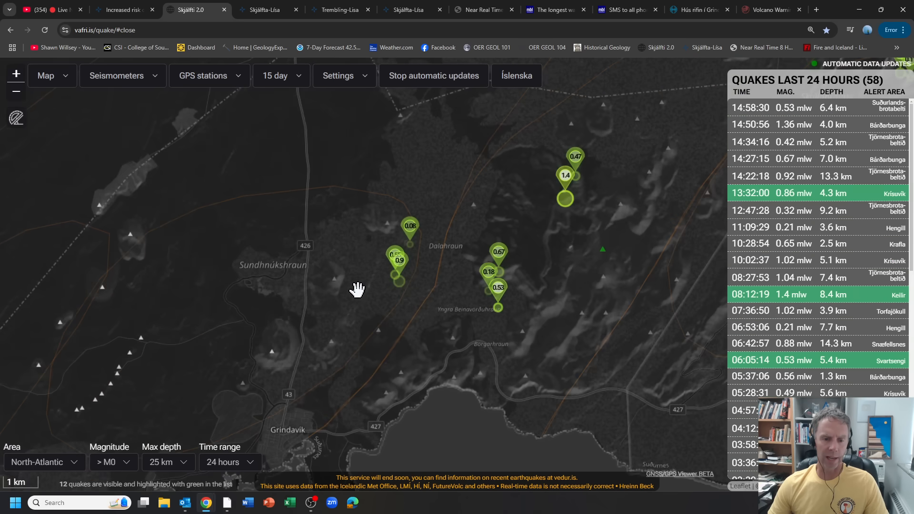
drag(358, 307, 358, 277)
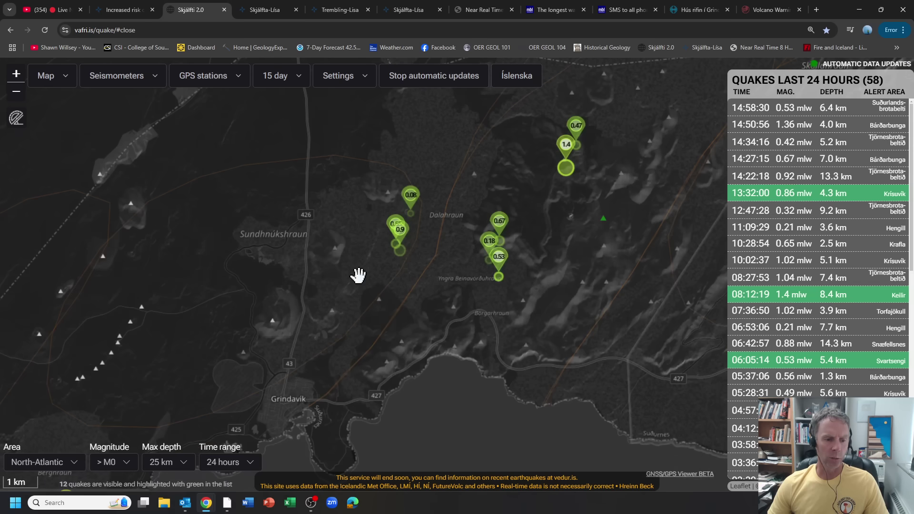
Set Magnitude to All and try a 6-hour time range before restoring 24 hours
click(107, 462)
click(112, 328)
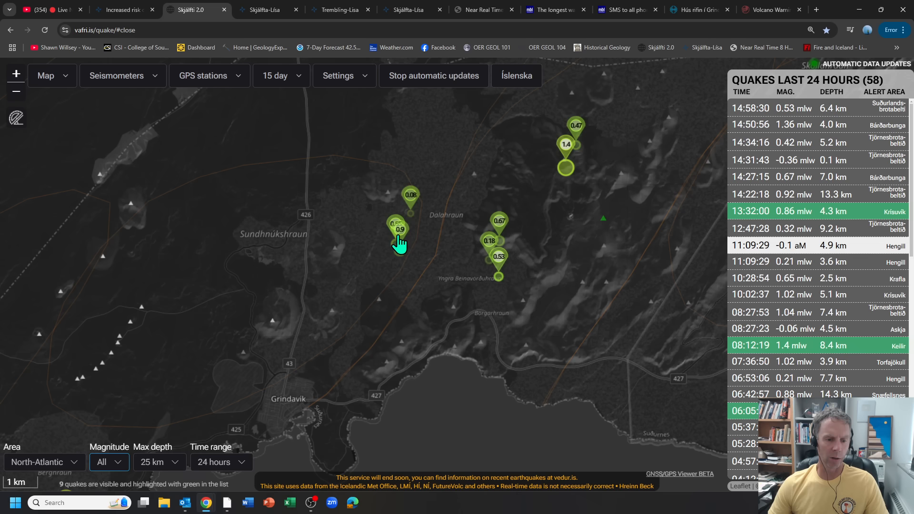
click(241, 465)
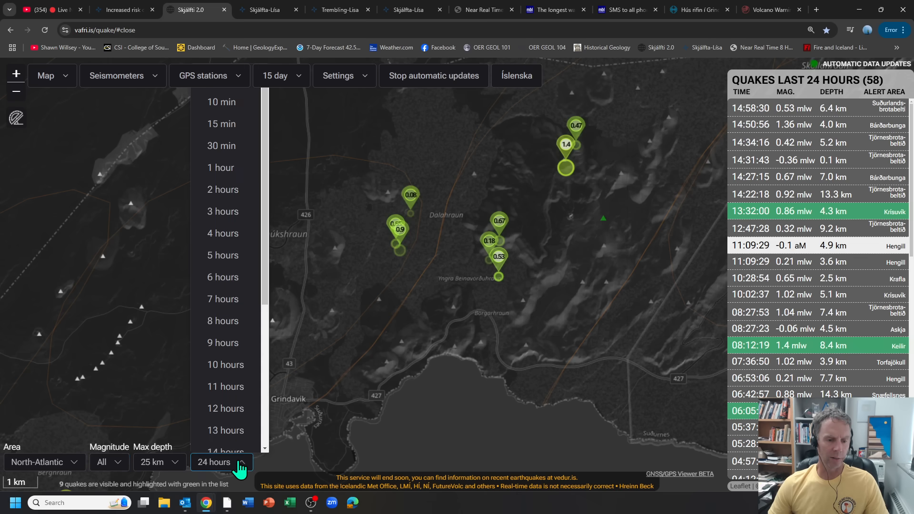
click(222, 277)
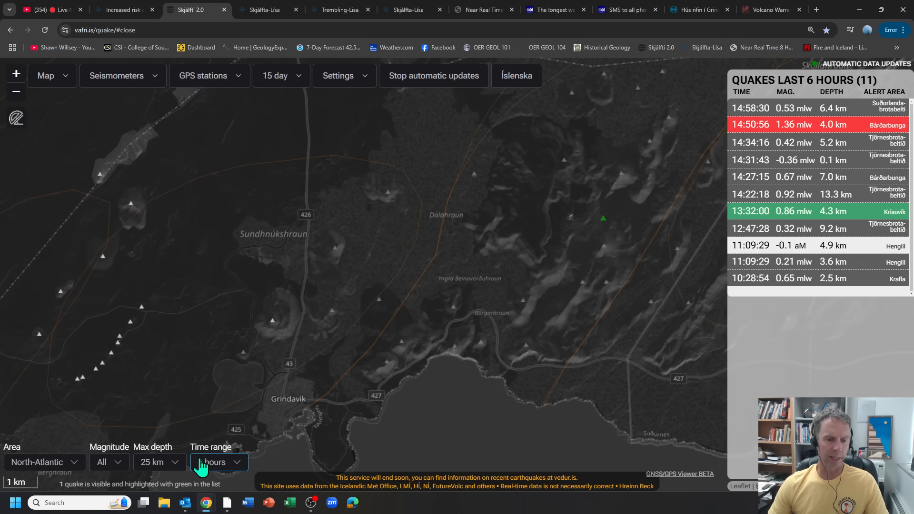
click(239, 468)
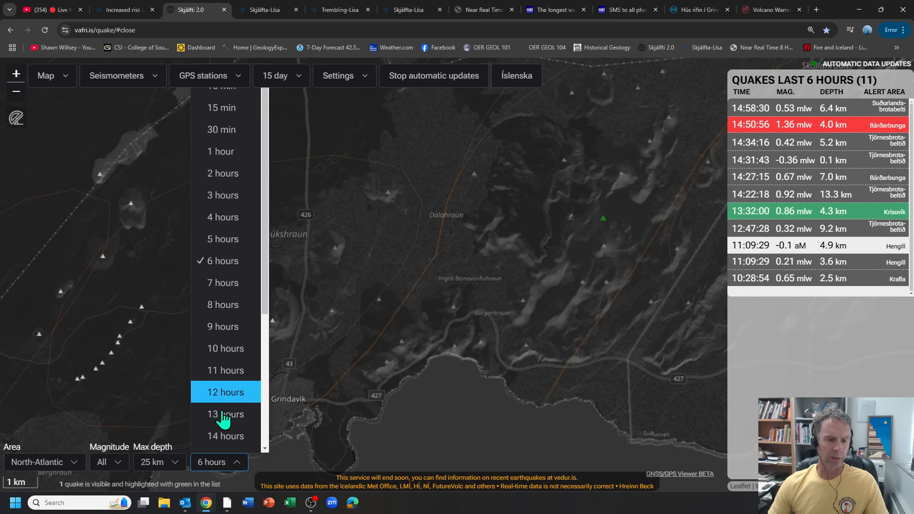
scroll(222, 400, down, 5)
click(227, 437)
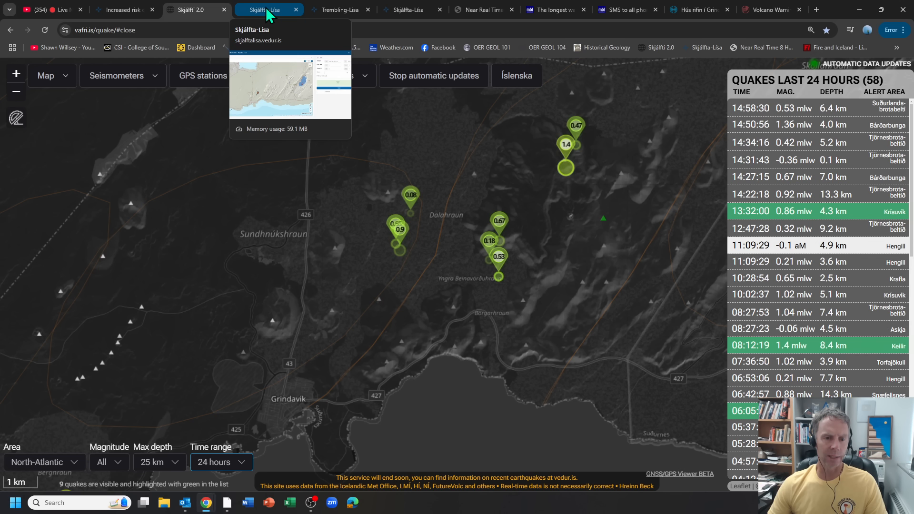
Show the Skjálfta-Lísa map and pan to frame the quake cluster near the coastal town
click(266, 11)
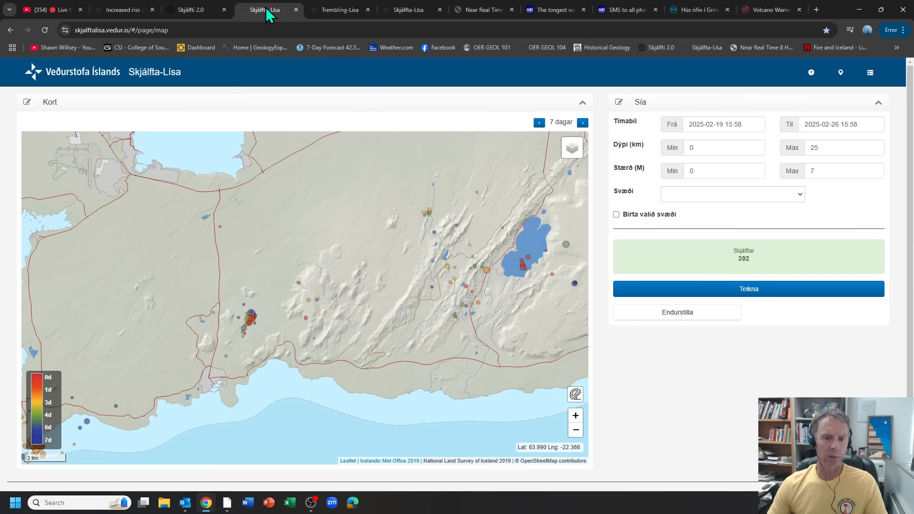
scroll(285, 356, up, 2)
drag(239, 343, 309, 351)
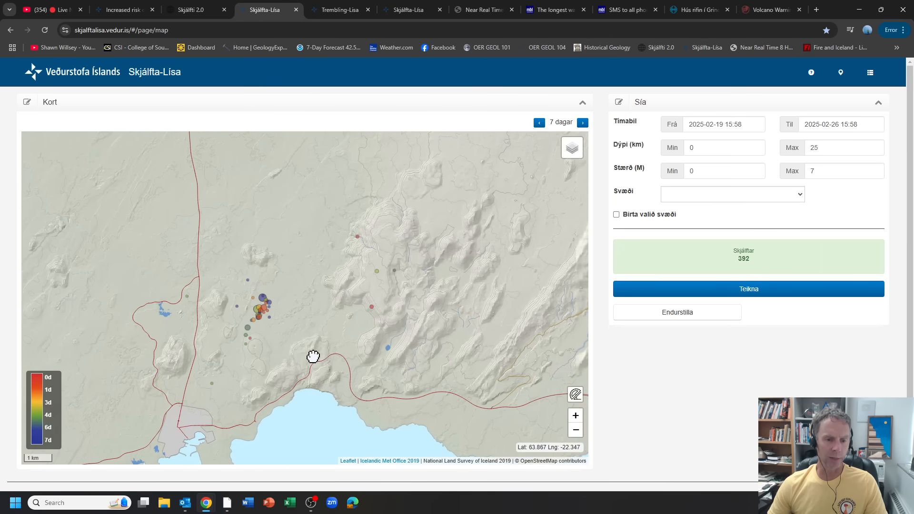
scroll(309, 350, down, 2)
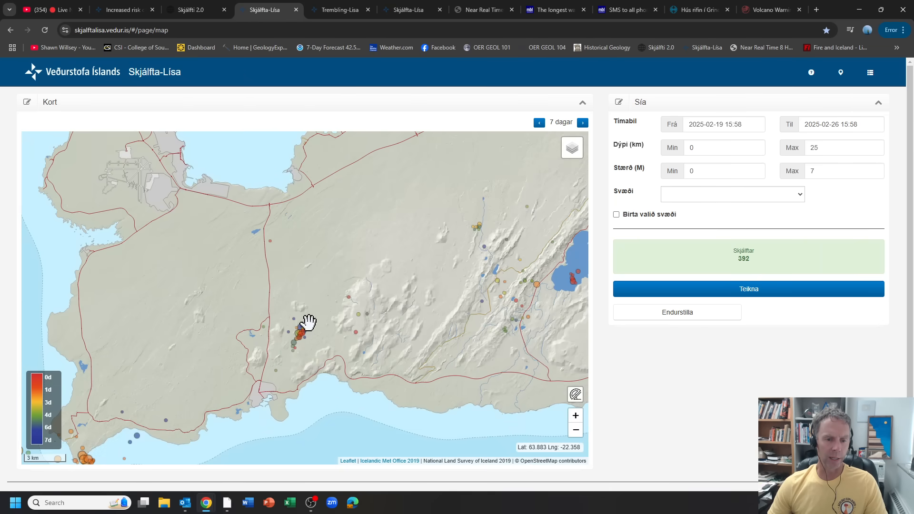
scroll(296, 350, up, 2)
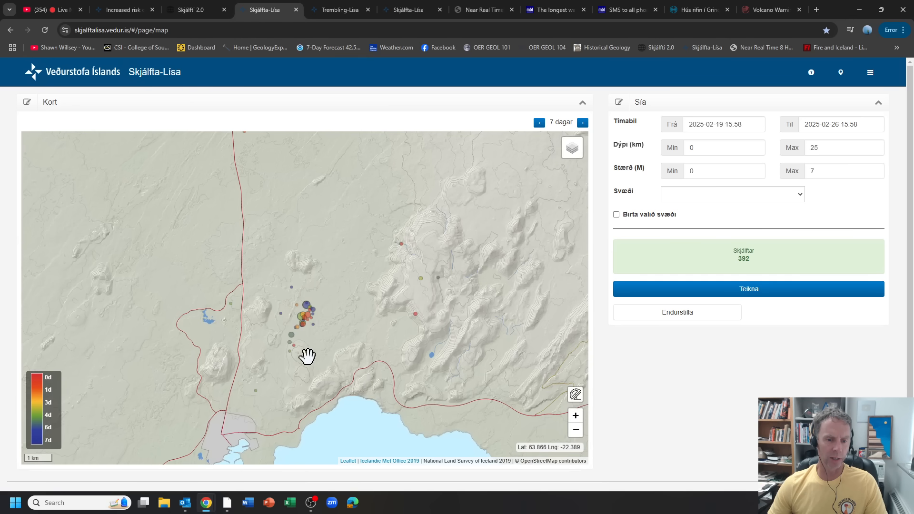
drag(286, 400, 301, 372)
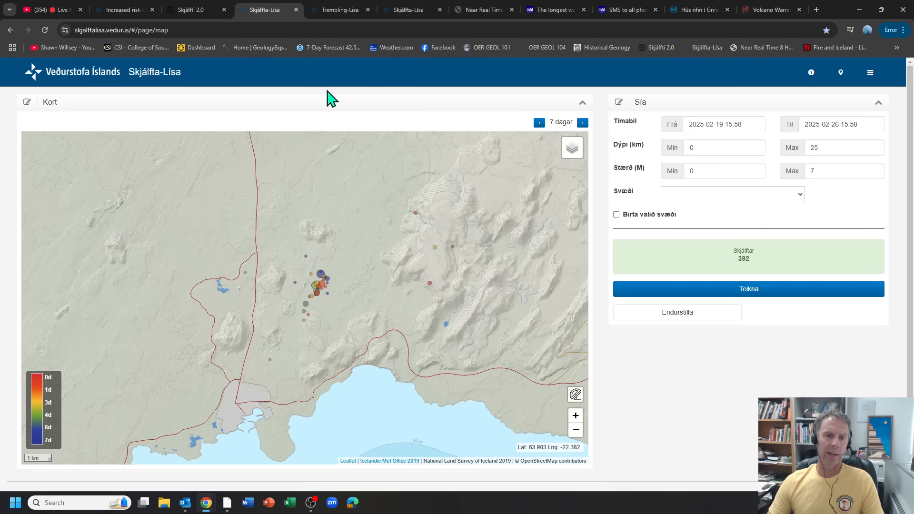
Compare the English 2-day November tremor map with the current 7-day Skjálfta-Lísa map
click(345, 9)
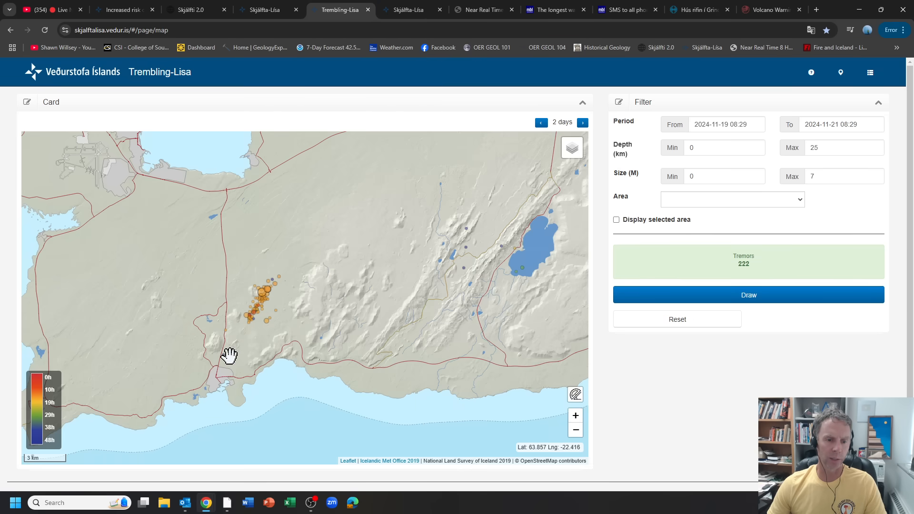
drag(244, 331, 275, 363)
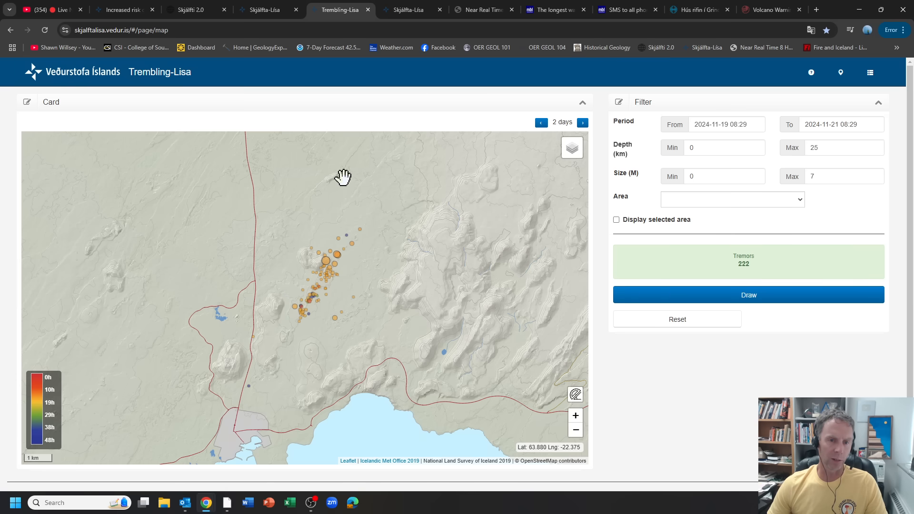
click(271, 11)
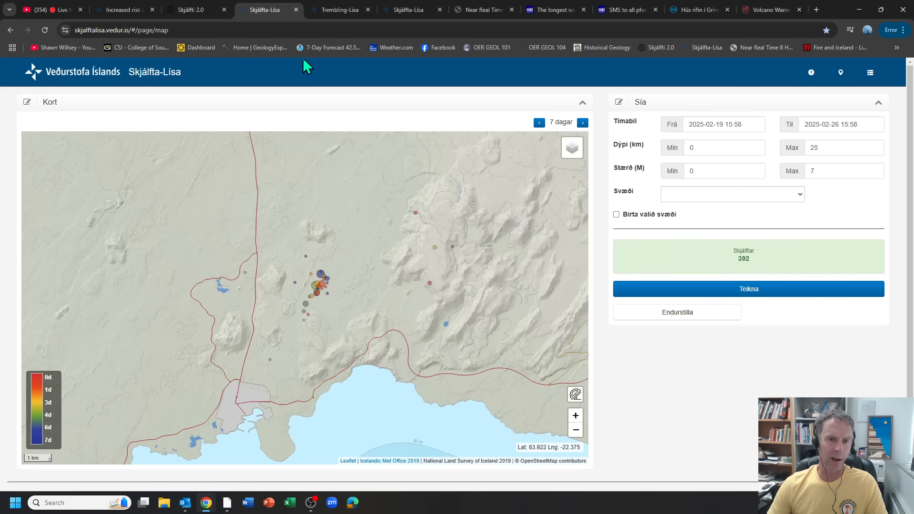
click(336, 10)
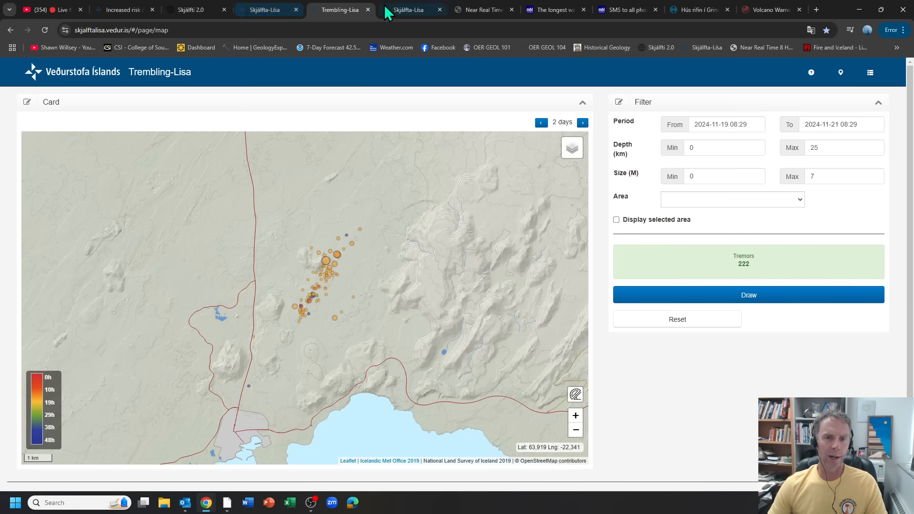
click(398, 9)
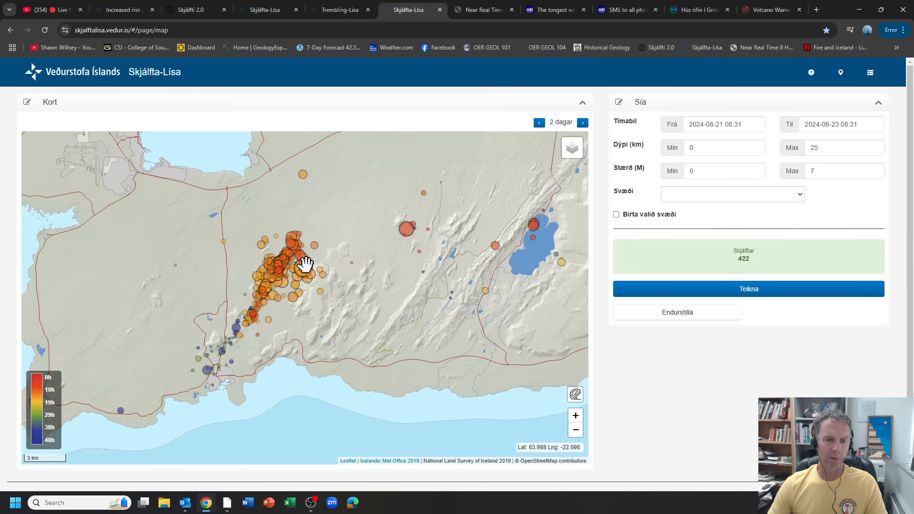
scroll(286, 304, up, 2)
mouse_move(280, 309)
mouse_down()
mouse_move(411, 296)
mouse_move(400, 285)
mouse_up()
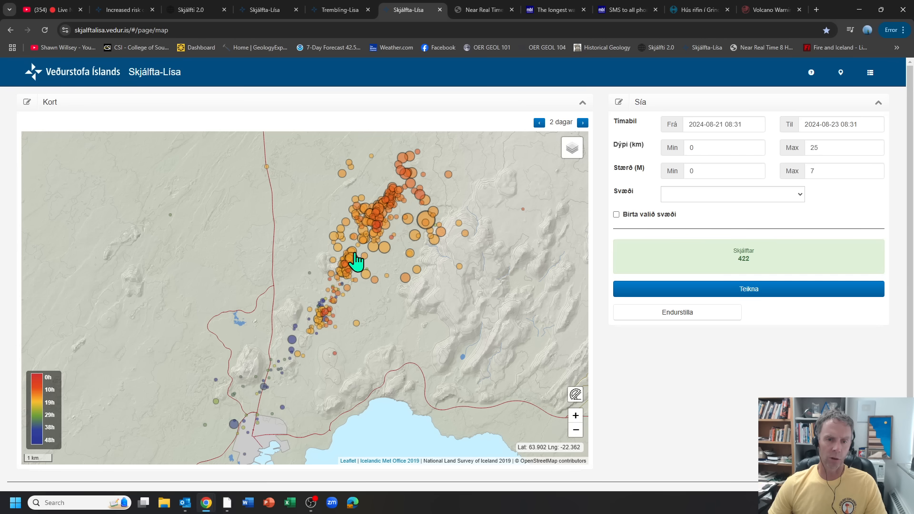
click(267, 9)
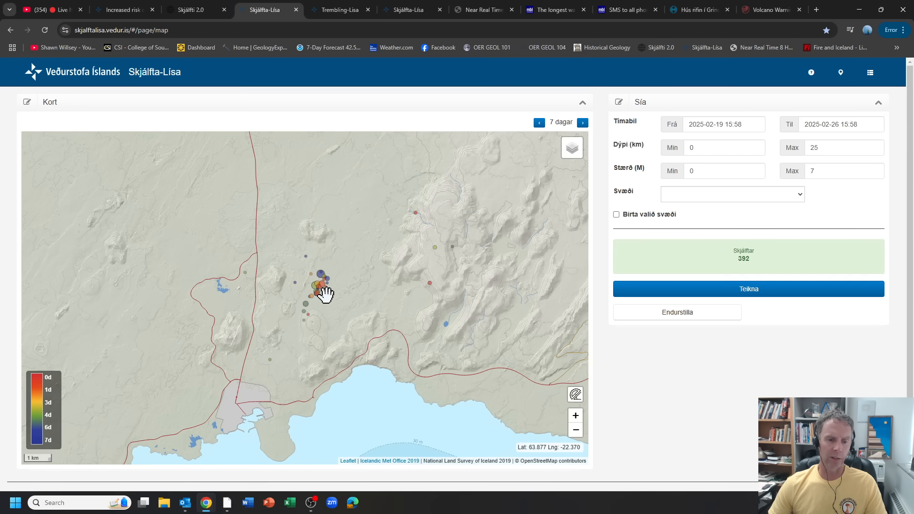
click(349, 12)
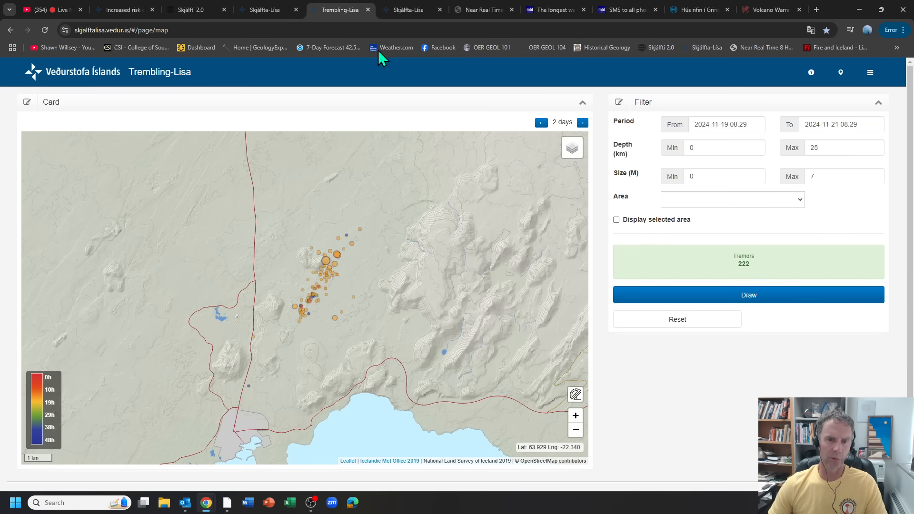
click(409, 9)
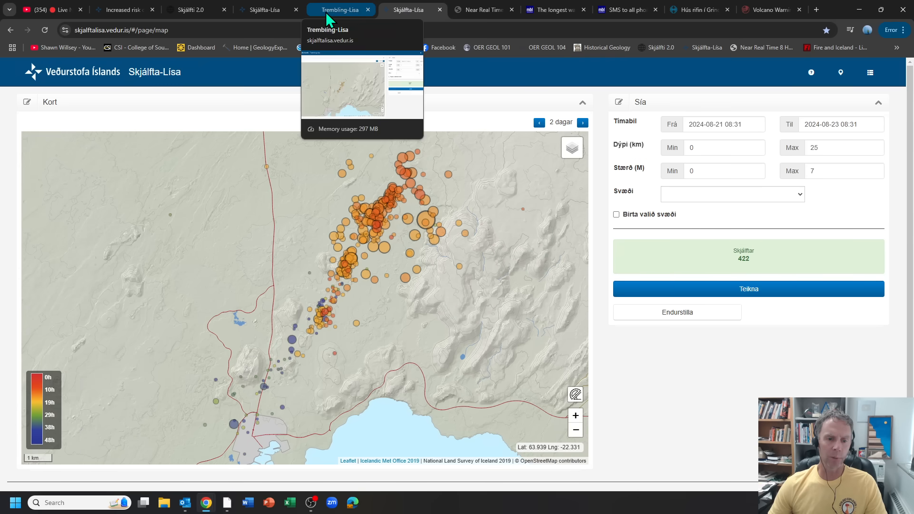
click(264, 10)
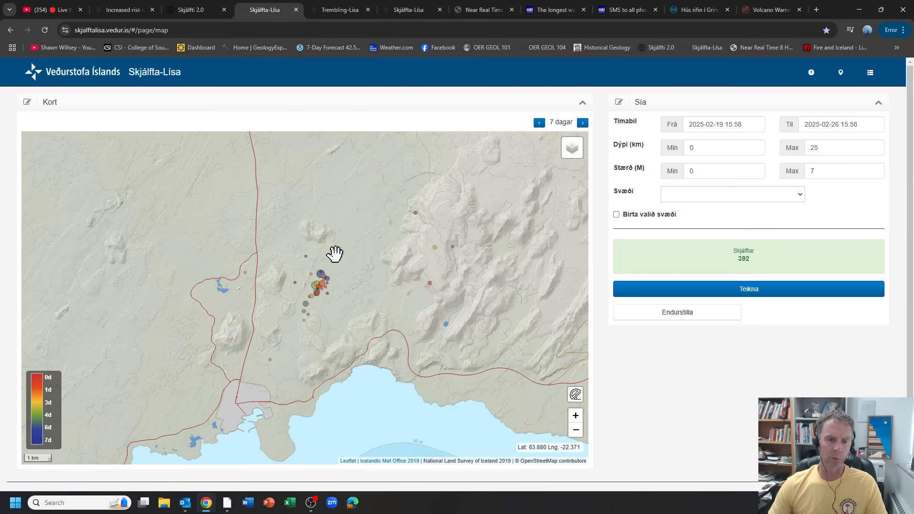
click(340, 10)
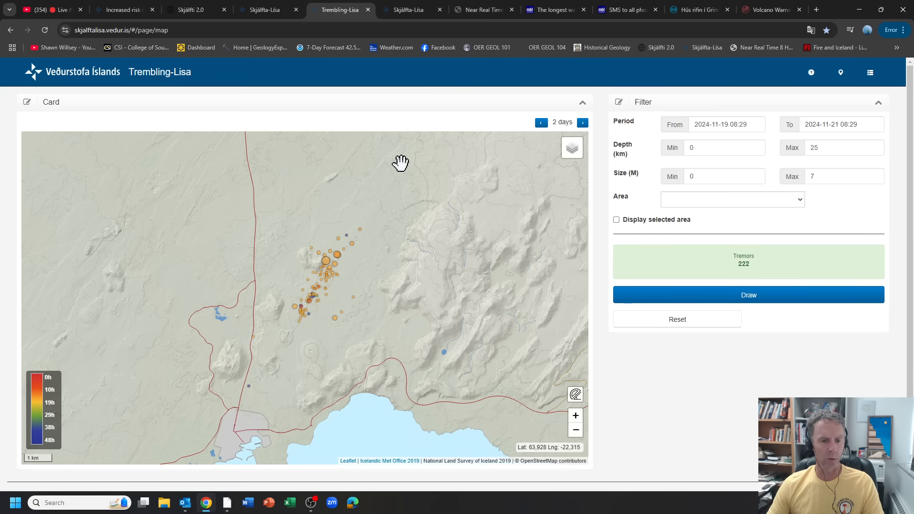
click(407, 10)
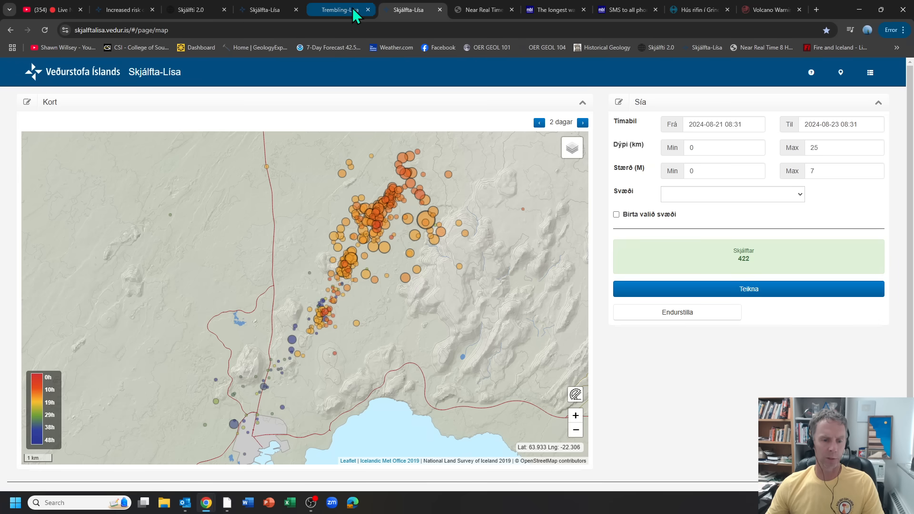
Show the GPS time-series page and the full-size Svartsengi SENG station plot
click(472, 9)
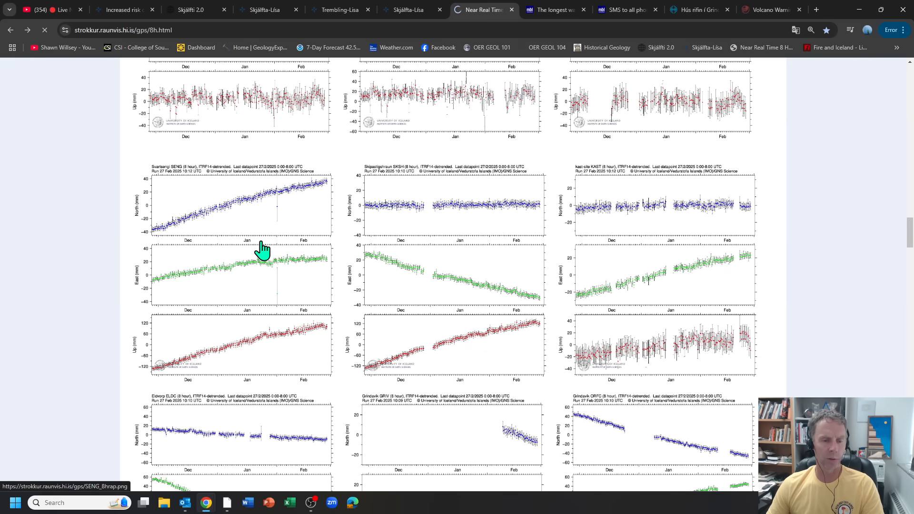
click(263, 251)
scroll(374, 272, down, 3)
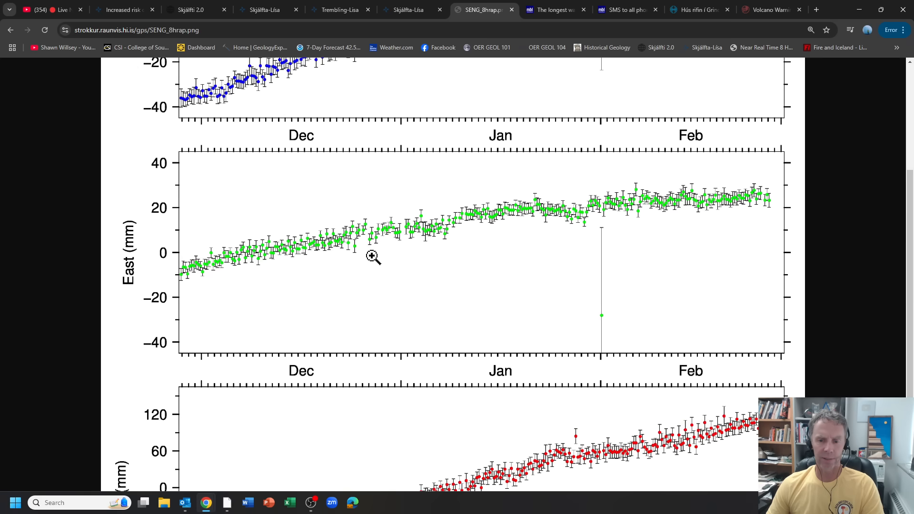
scroll(373, 257, up, 2)
scroll(379, 247, up, 2)
scroll(414, 246, up, 1)
scroll(415, 246, down, 1)
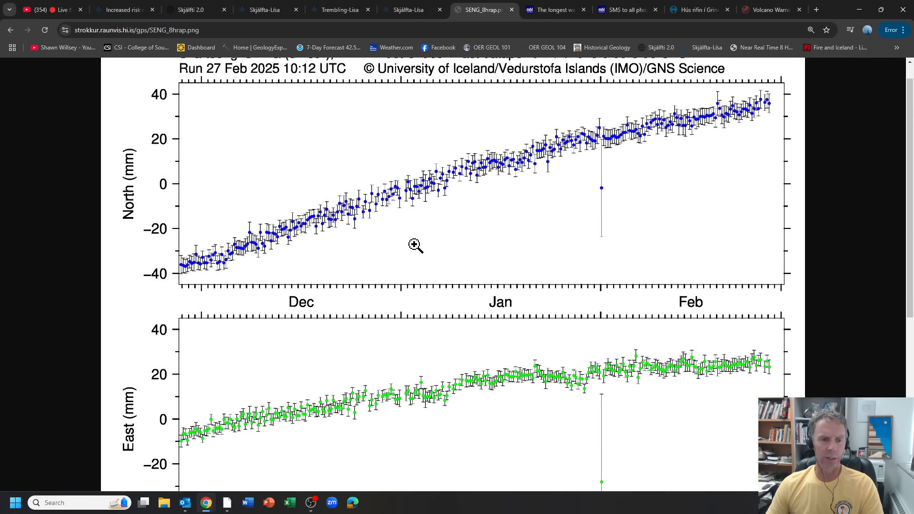
scroll(415, 246, up, 1)
scroll(411, 246, down, 3)
scroll(386, 254, down, 3)
scroll(379, 258, down, 2)
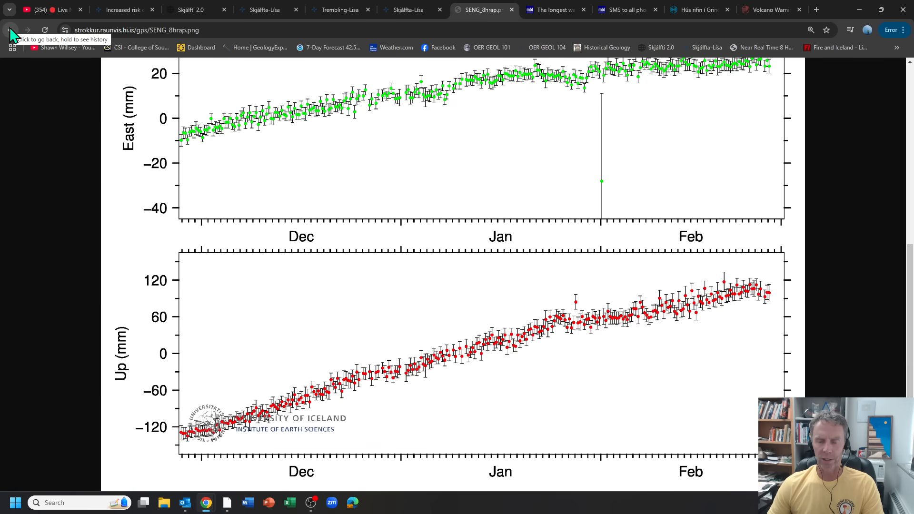
Return to the station grid and show the full-size ELDC station plot
click(12, 31)
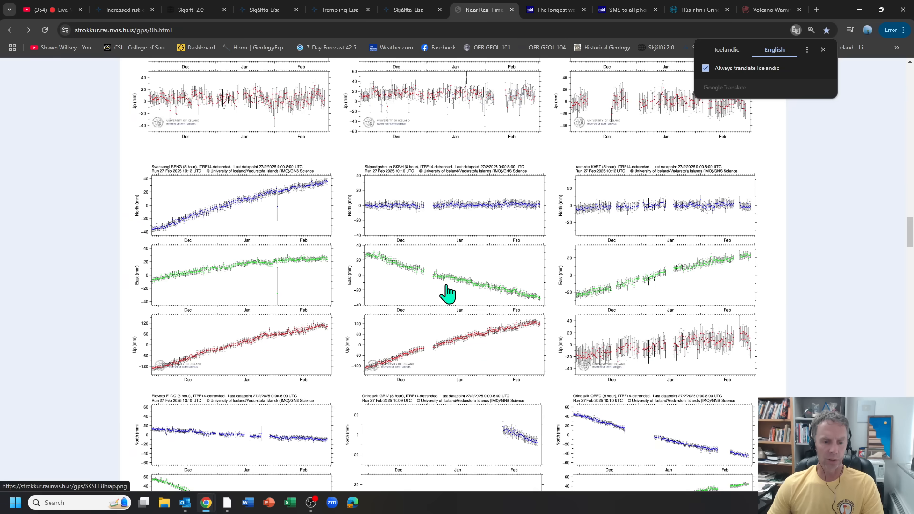
scroll(448, 293, down, 3)
scroll(400, 290, down, 2)
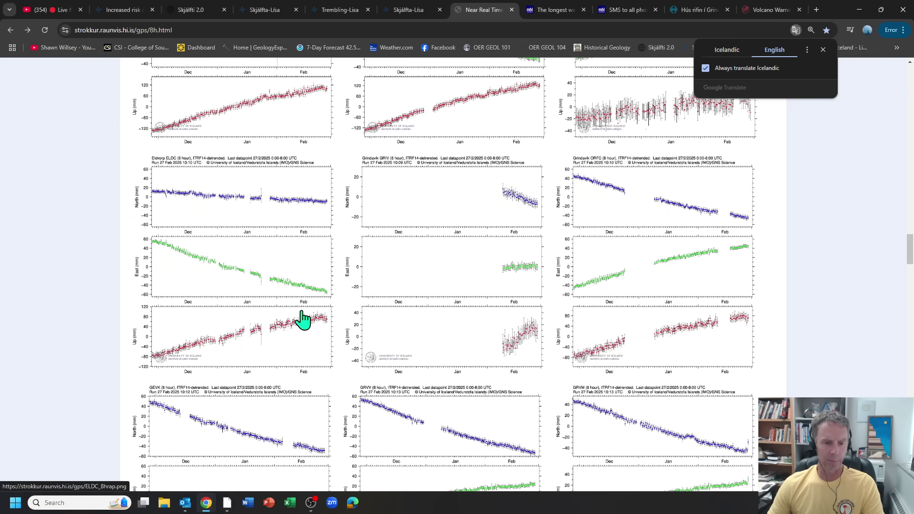
click(291, 291)
scroll(658, 254, down, 4)
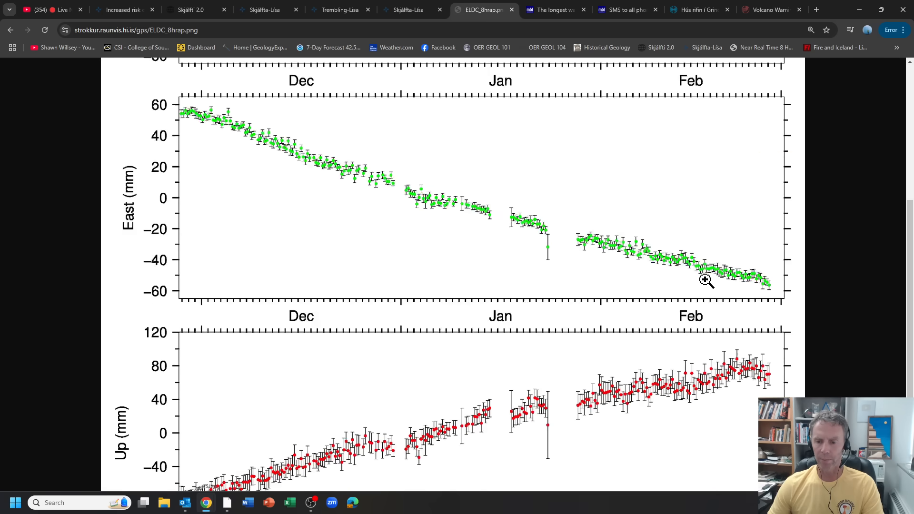
scroll(706, 280, down, 3)
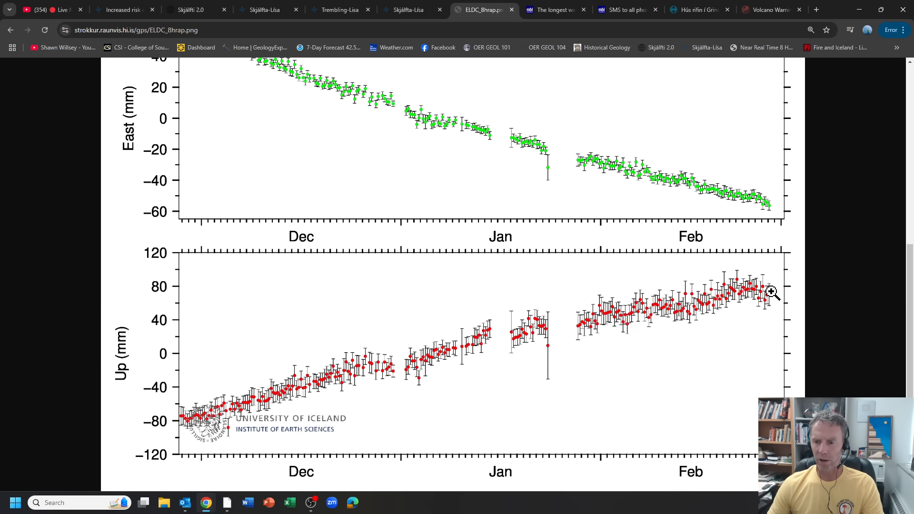
Switch to the mbl.is 'The longest wait' for an eruption article
click(552, 13)
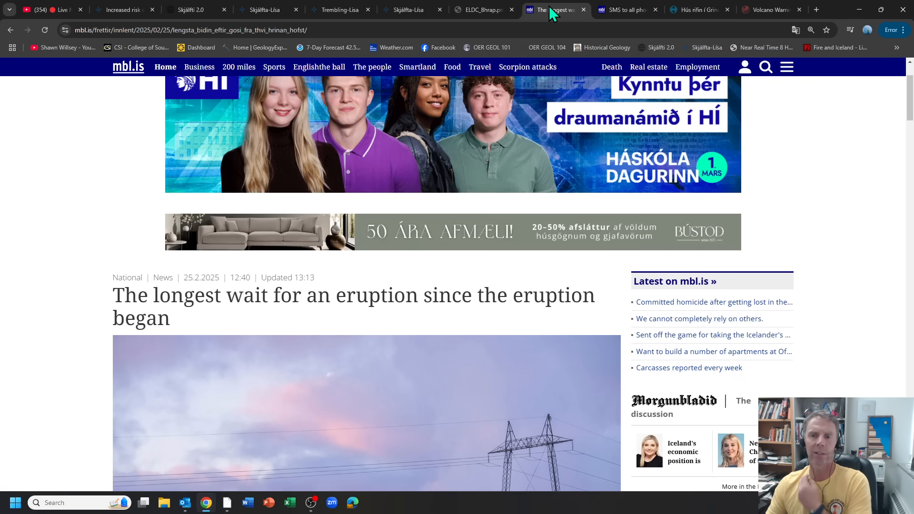
scroll(821, 214, down, 1)
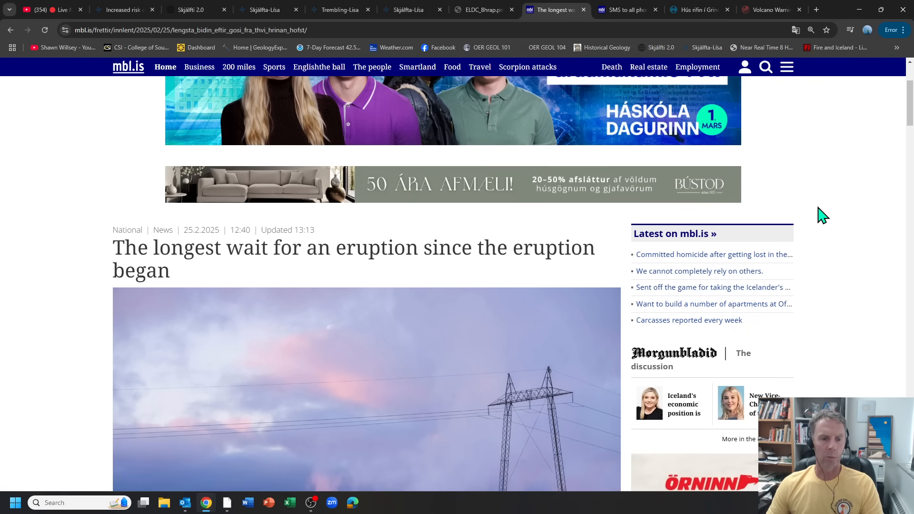
scroll(822, 214, down, 2)
scroll(821, 215, down, 1)
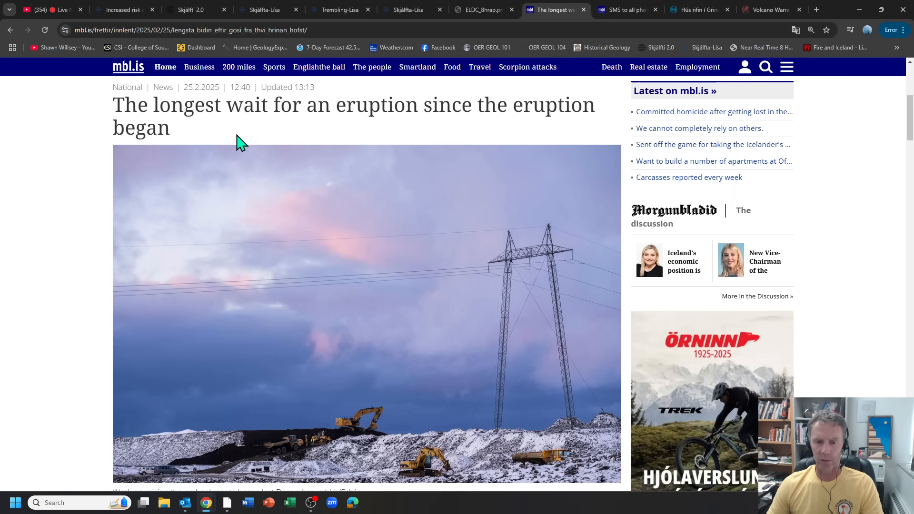
scroll(236, 139, down, 3)
scroll(230, 138, down, 2)
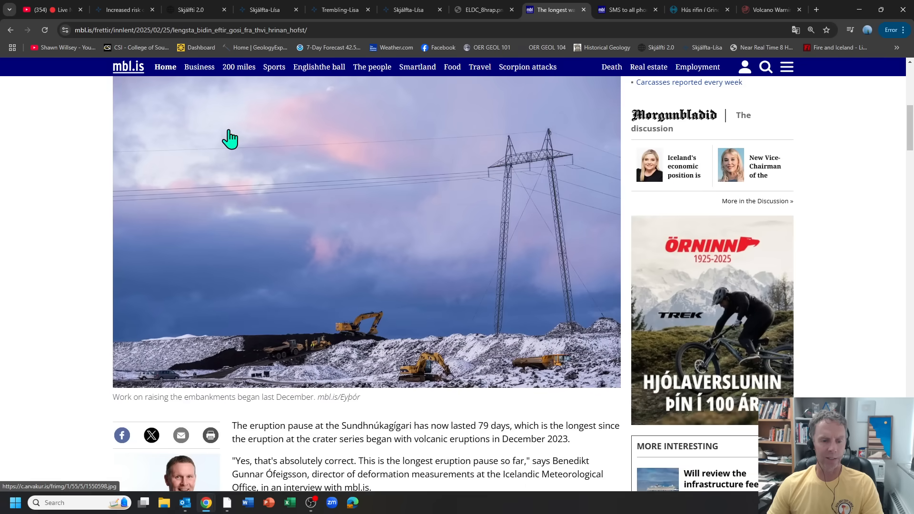
scroll(236, 307, up, 5)
scroll(231, 244, down, 5)
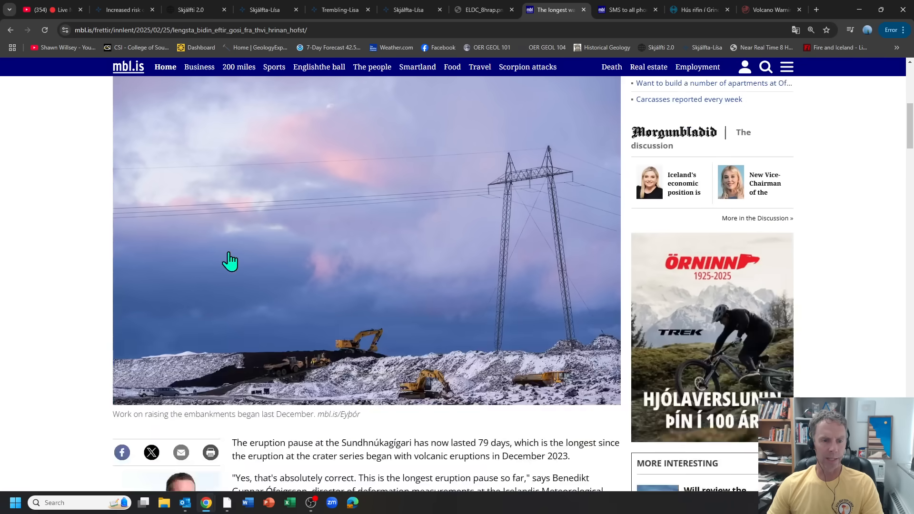
scroll(231, 262, down, 1)
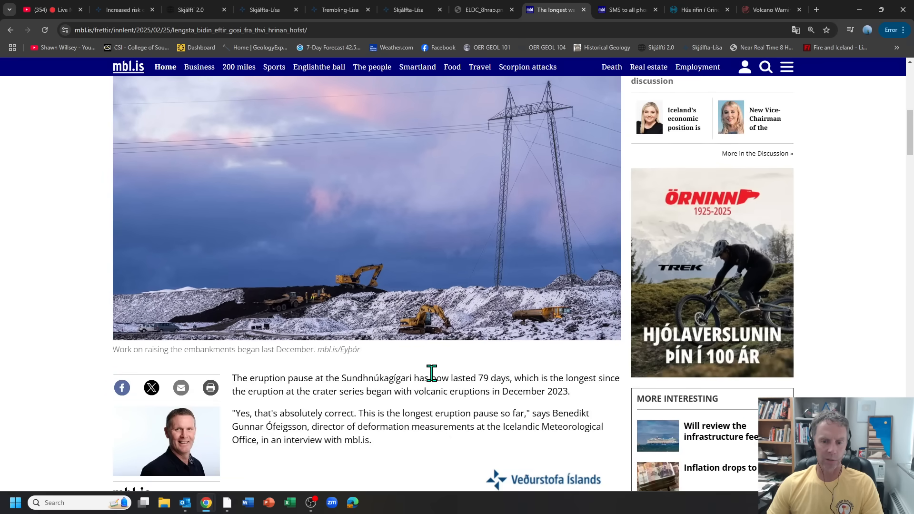
scroll(428, 377, up, 2)
scroll(428, 376, down, 3)
scroll(427, 375, down, 2)
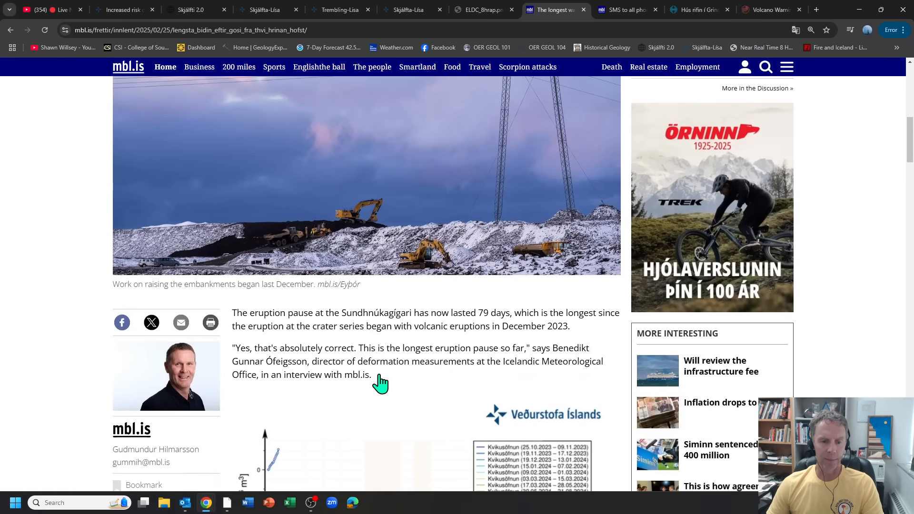
scroll(379, 343, down, 2)
scroll(343, 300, down, 1)
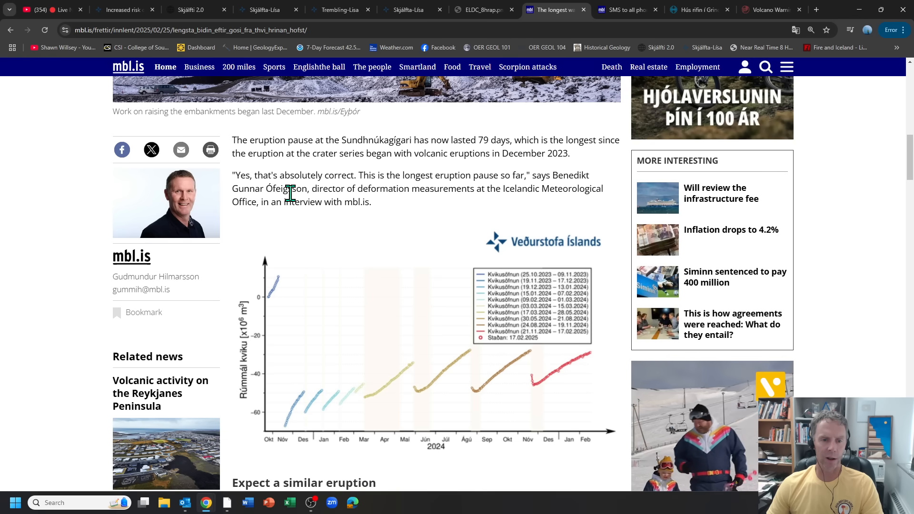
scroll(401, 236, down, 2)
scroll(506, 262, down, 1)
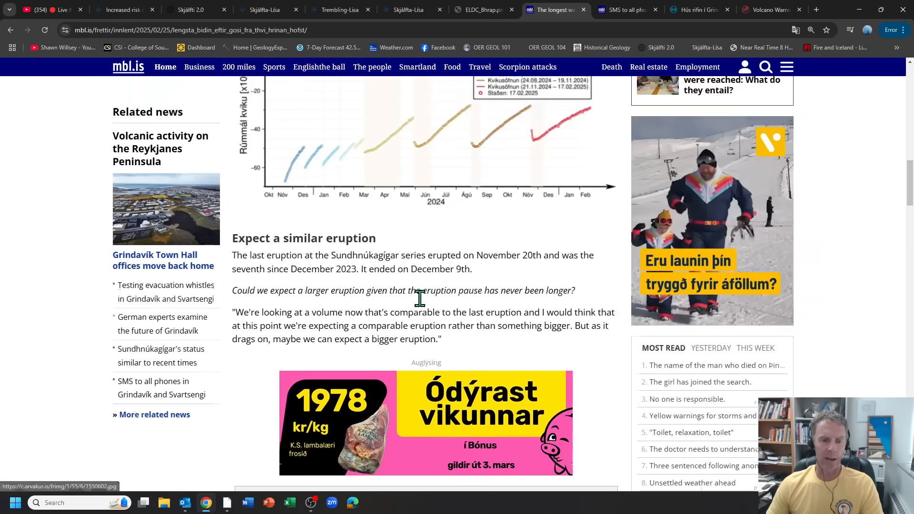
scroll(429, 285, down, 2)
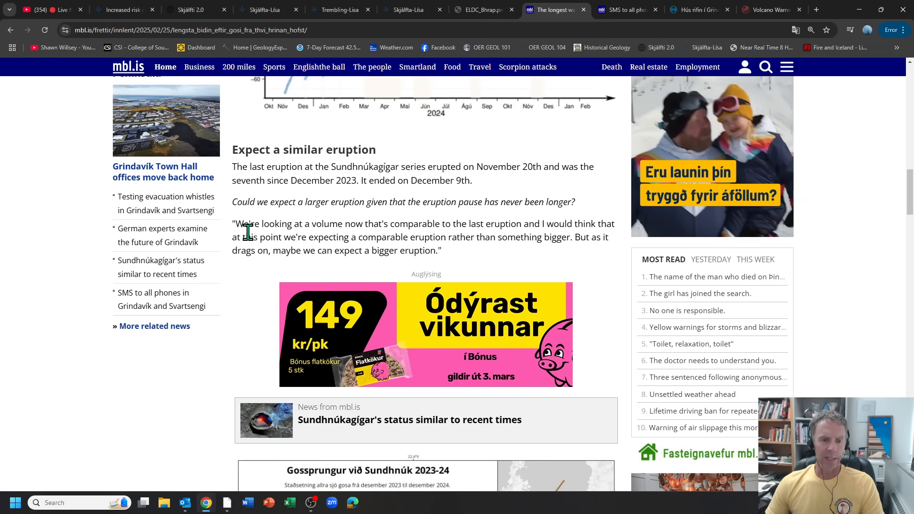
scroll(250, 232, down, 1)
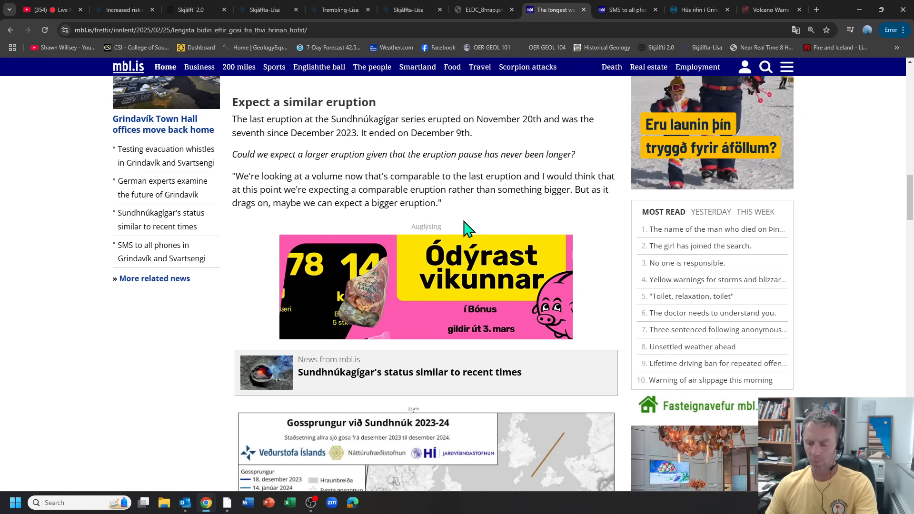
scroll(465, 227, down, 5)
scroll(370, 244, down, 5)
scroll(371, 244, down, 4)
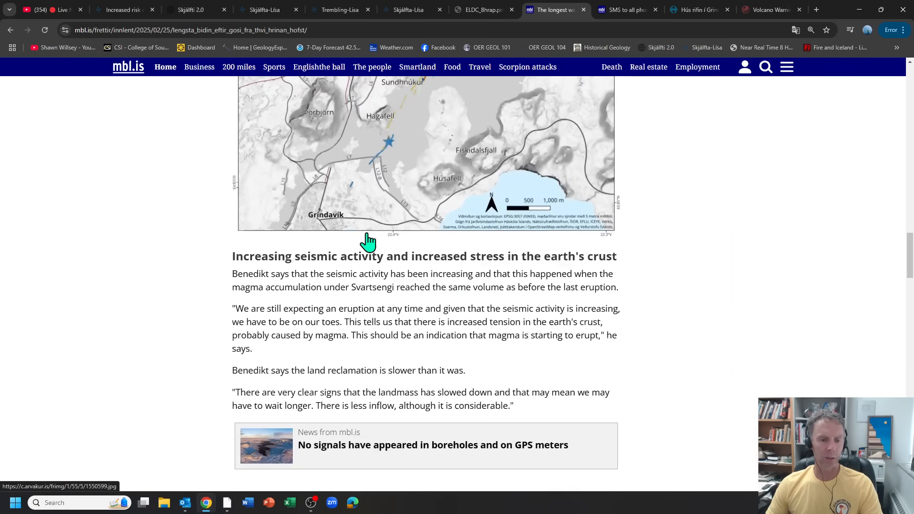
scroll(371, 244, down, 2)
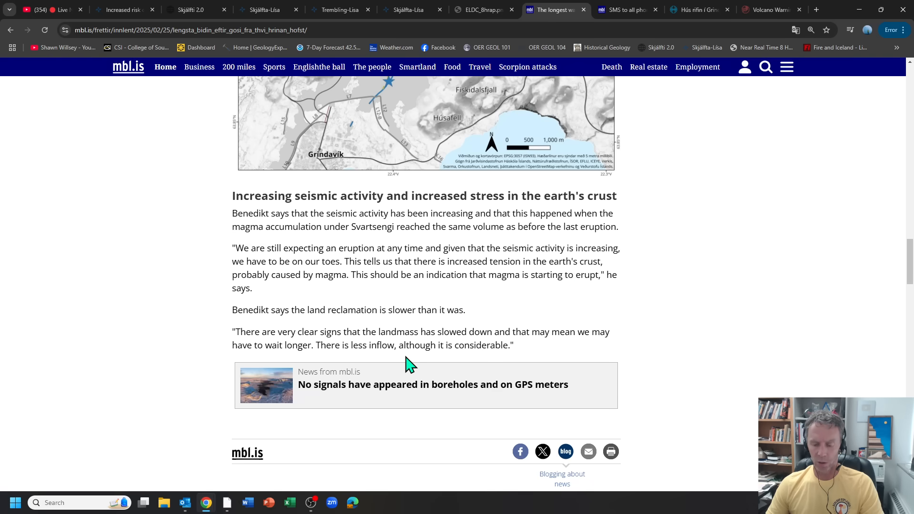
scroll(410, 366, up, 3)
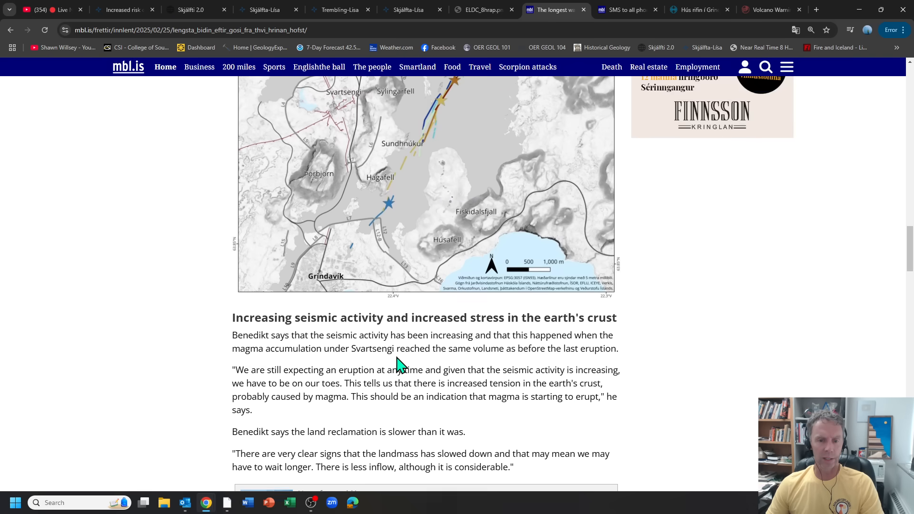
scroll(400, 365, up, 2)
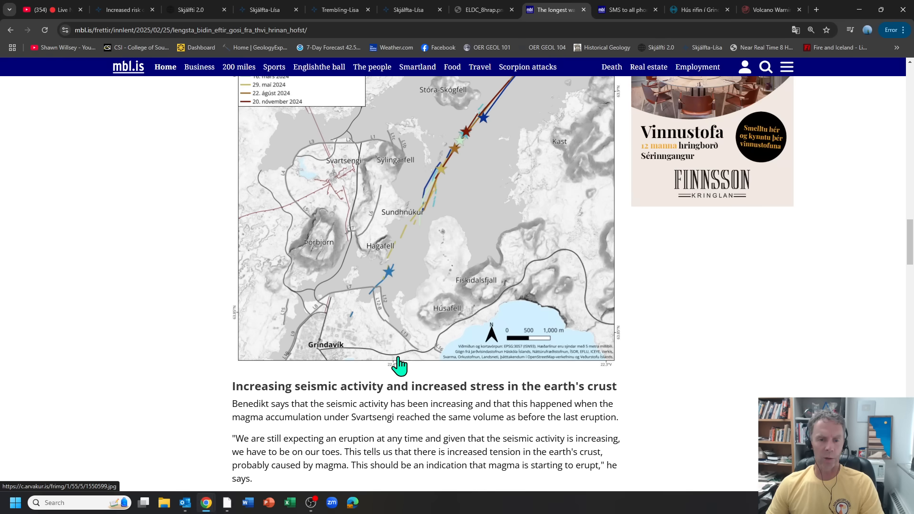
scroll(400, 366, up, 5)
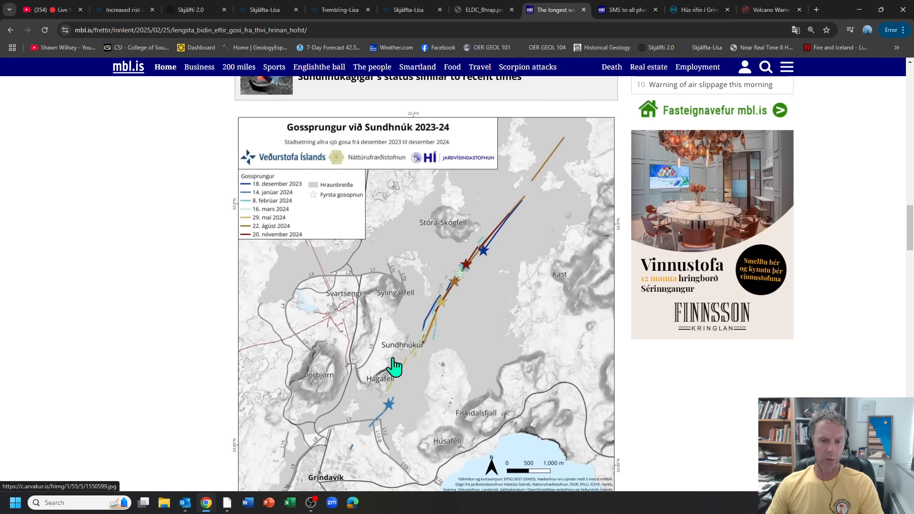
scroll(399, 358, up, 5)
scroll(386, 336, up, 5)
scroll(372, 318, up, 2)
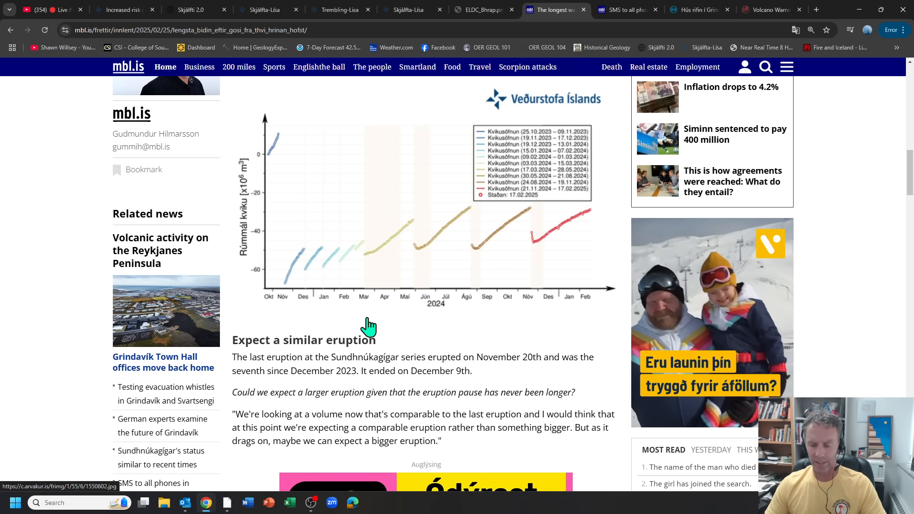
scroll(387, 326, up, 1)
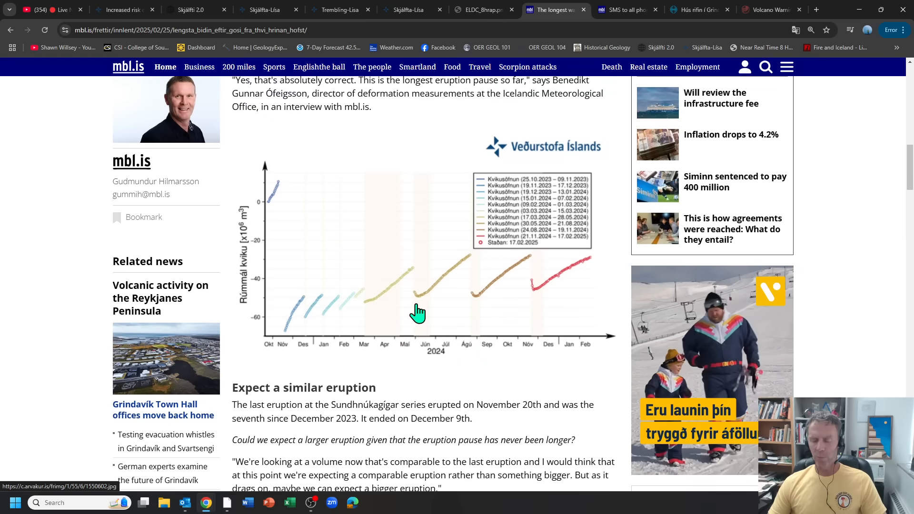
scroll(418, 313, up, 3)
scroll(421, 318, up, 5)
scroll(426, 321, up, 3)
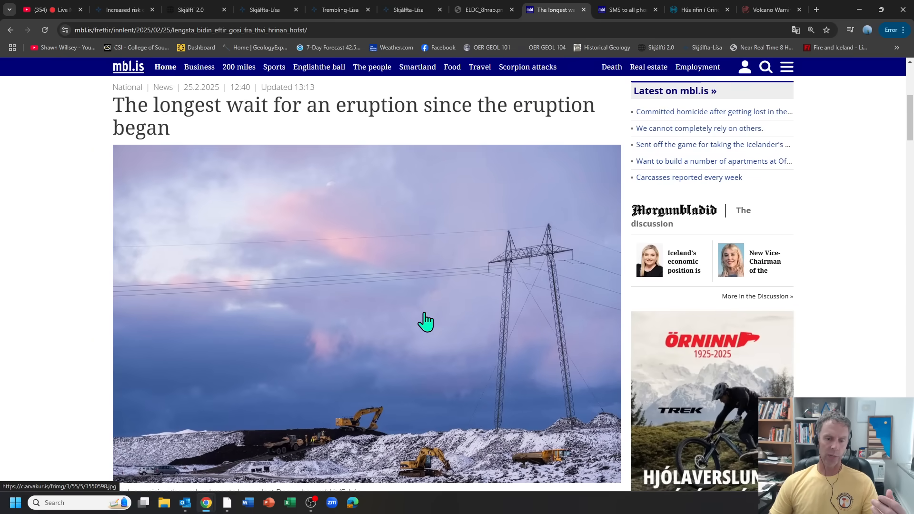
scroll(427, 322, down, 1)
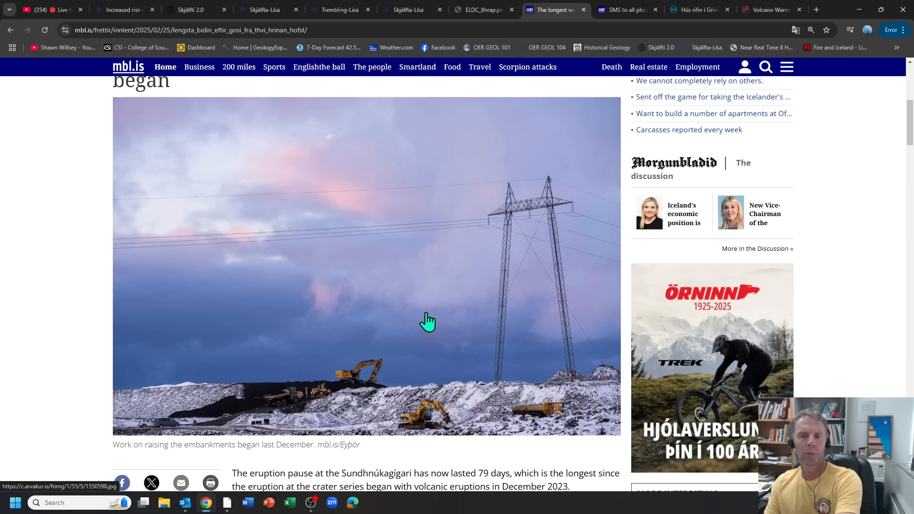
Switch to the mbl.is 'SMS to all phones' in Grindavík article
click(621, 10)
scroll(357, 190, up, 4)
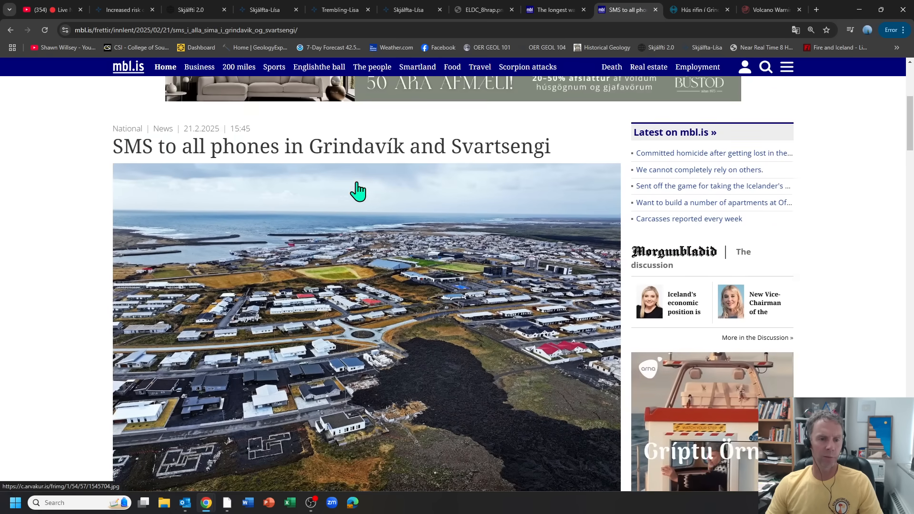
scroll(295, 202, down, 2)
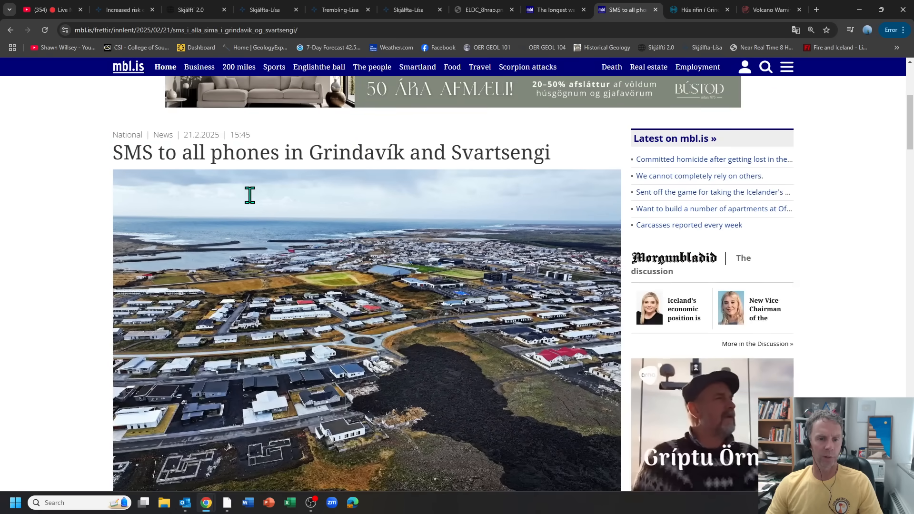
scroll(295, 201, down, 1)
scroll(296, 202, down, 2)
scroll(307, 236, down, 2)
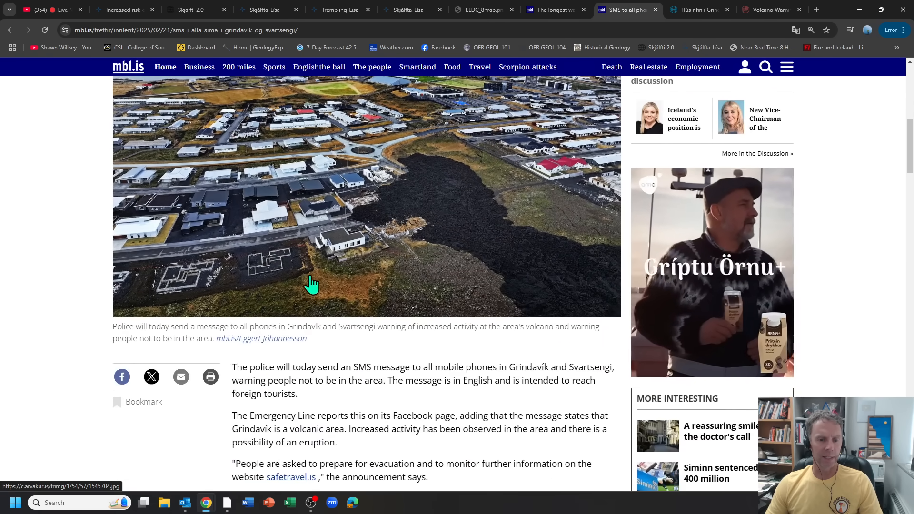
scroll(319, 271, down, 2)
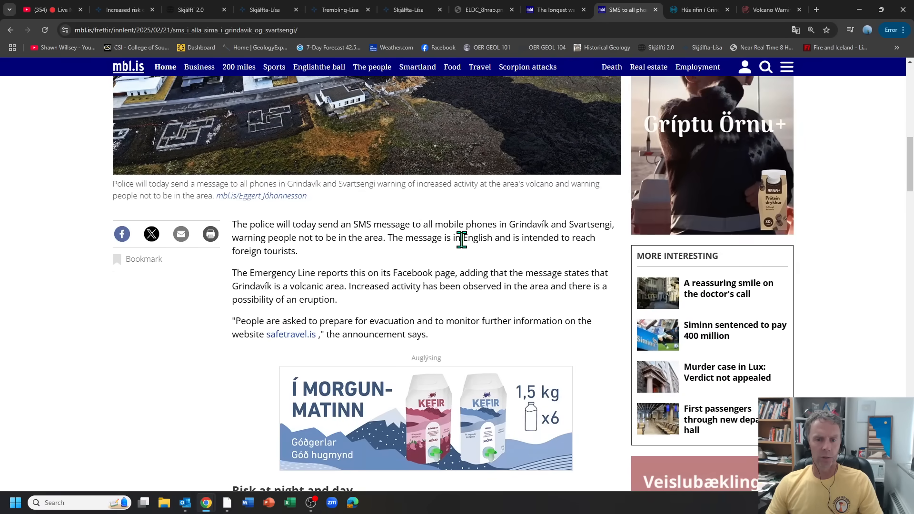
scroll(483, 270, up, 1)
scroll(484, 269, up, 1)
scroll(500, 322, up, 2)
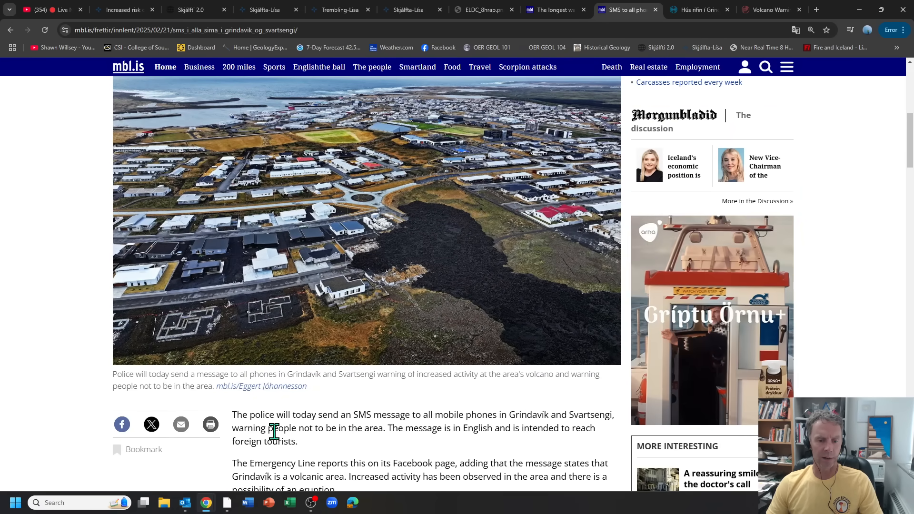
scroll(350, 431, down, 1)
scroll(350, 432, down, 1)
scroll(336, 400, down, 1)
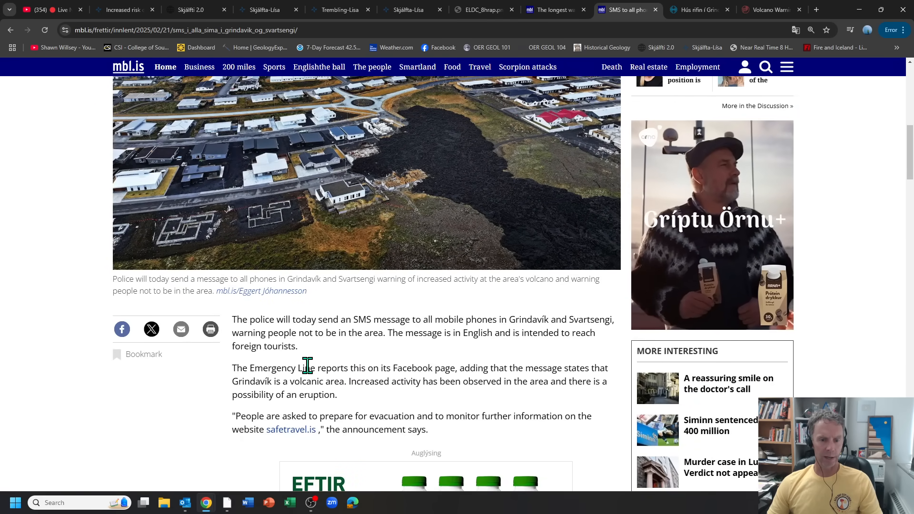
scroll(307, 372, down, 1)
scroll(305, 368, down, 1)
scroll(379, 308, down, 1)
scroll(379, 286, down, 1)
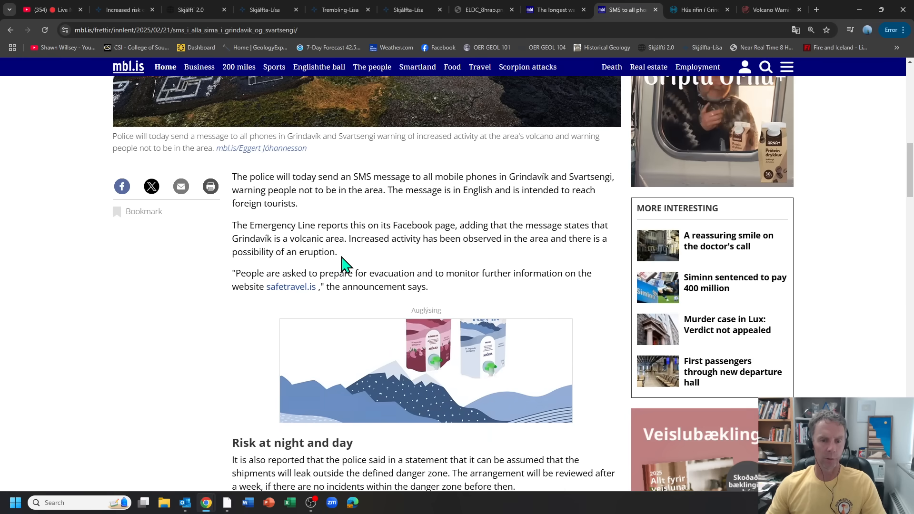
scroll(345, 264, down, 1)
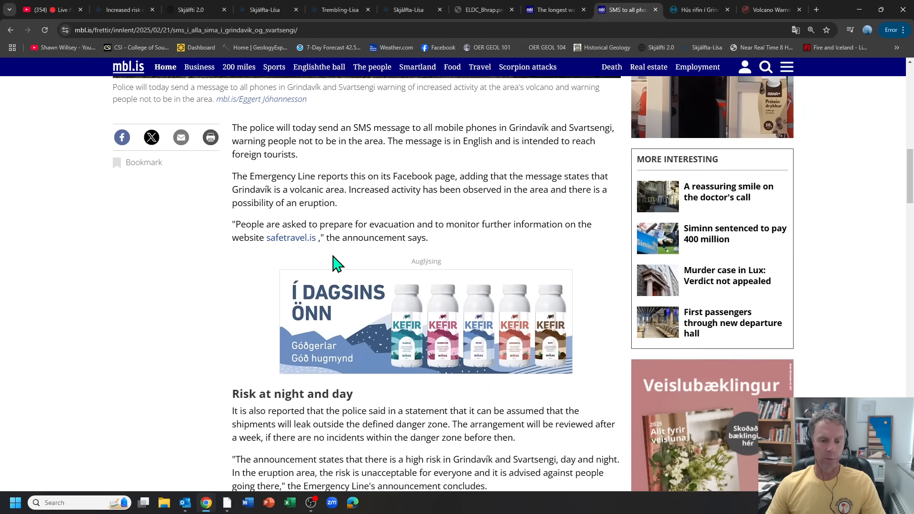
scroll(336, 265, down, 1)
scroll(335, 265, down, 1)
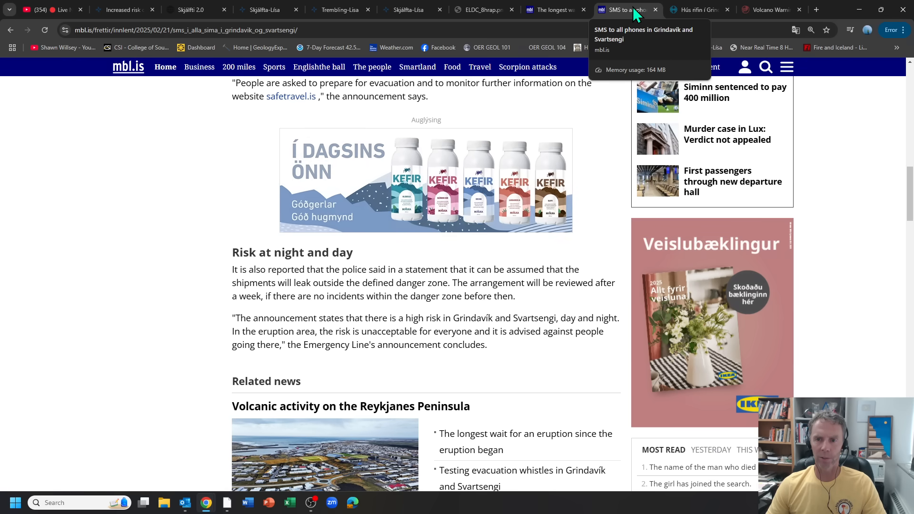
click(697, 9)
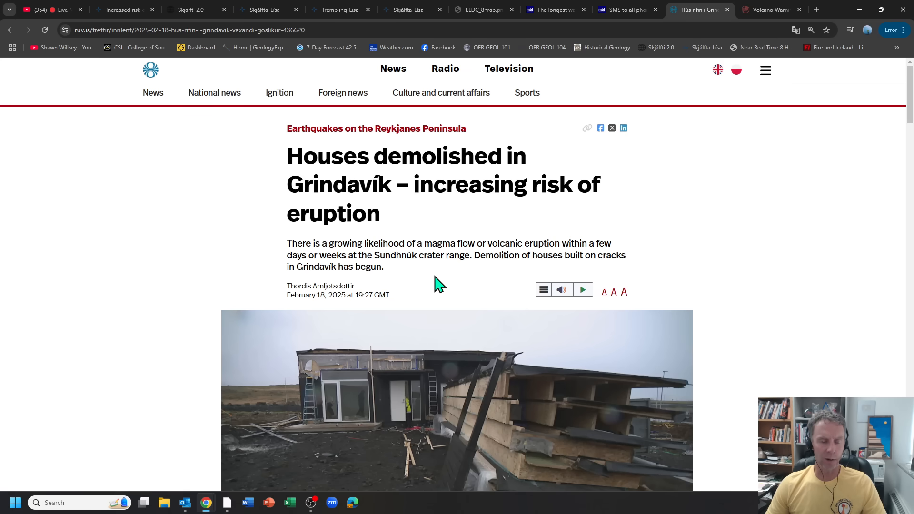
scroll(439, 286, down, 1)
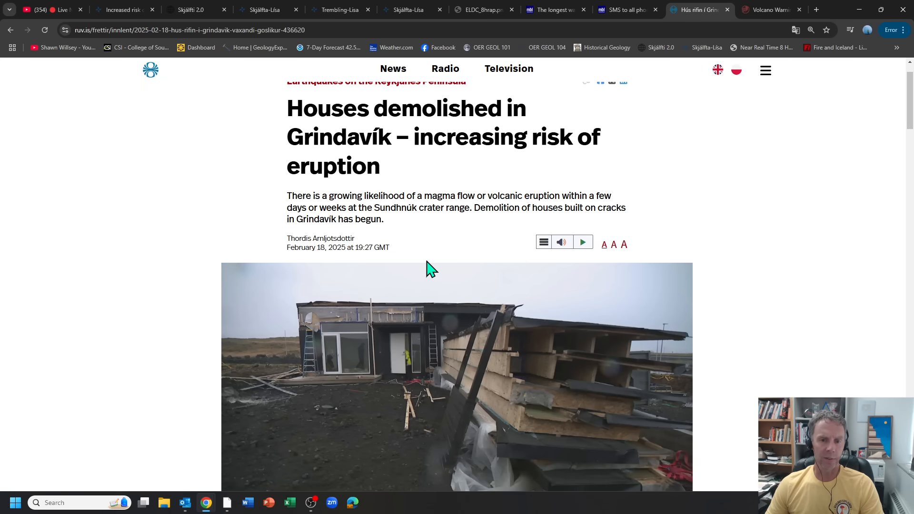
scroll(431, 270, down, 1)
scroll(418, 260, down, 2)
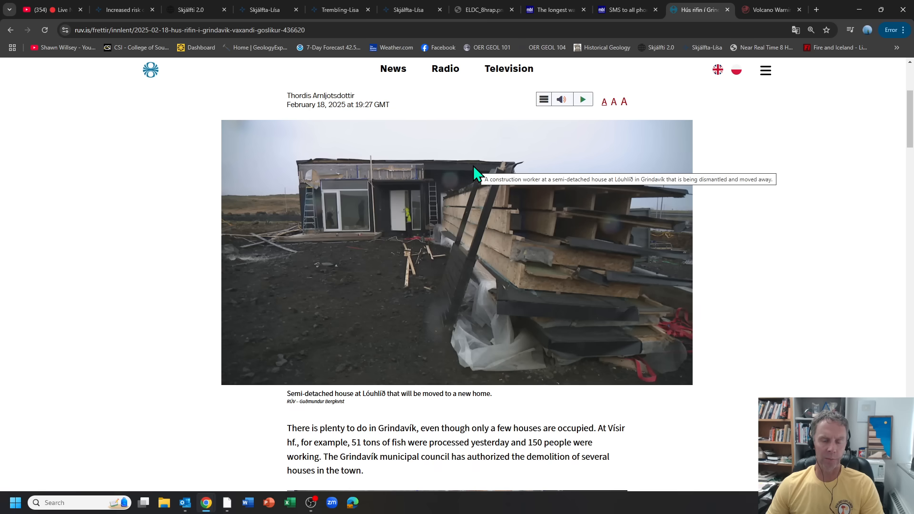
scroll(330, 253, down, 2)
scroll(325, 255, down, 2)
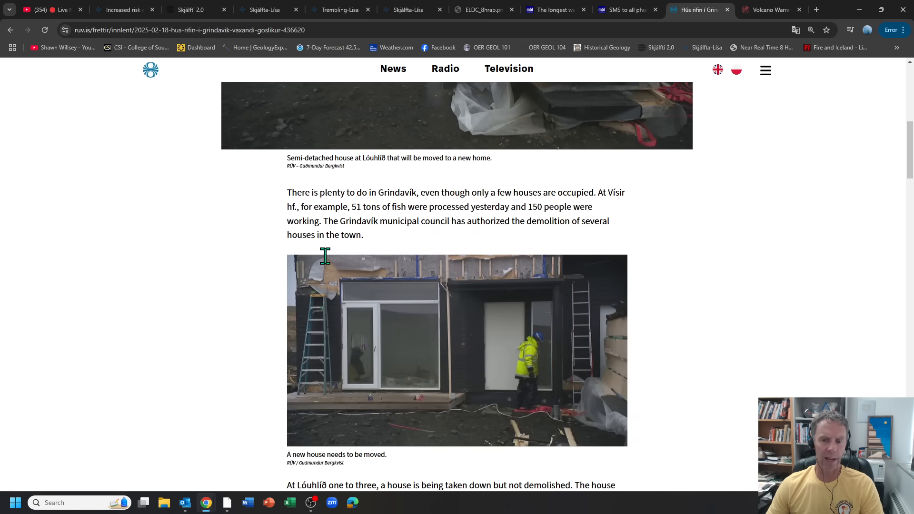
scroll(319, 254, down, 3)
scroll(314, 253, down, 1)
scroll(307, 252, down, 4)
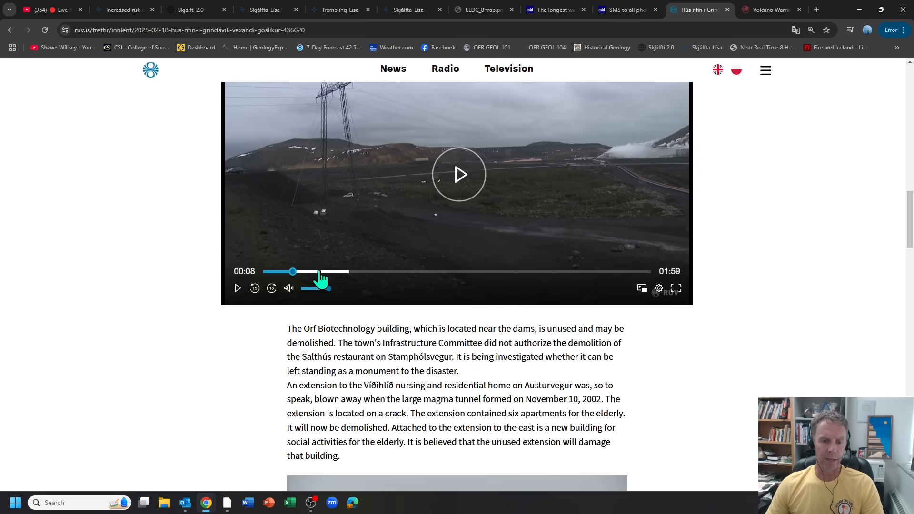
scroll(315, 264, down, 3)
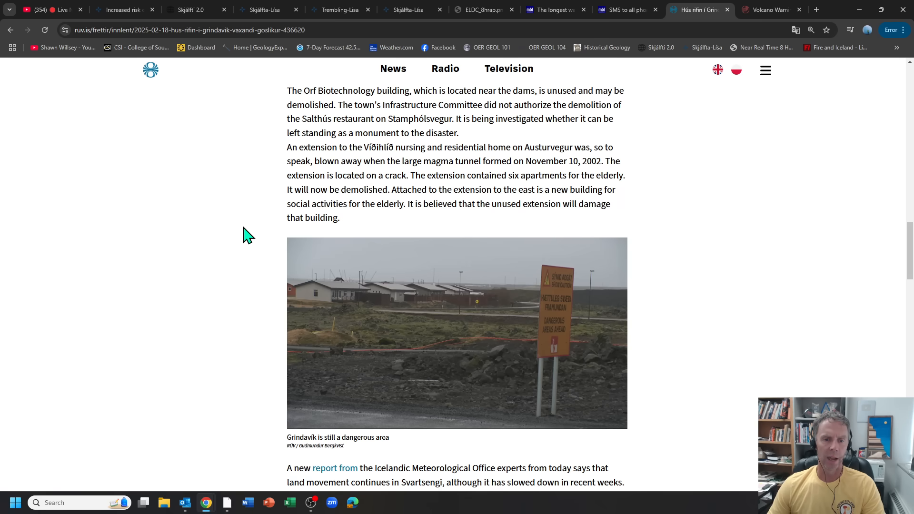
scroll(246, 235, down, 2)
scroll(246, 235, down, 2)
scroll(247, 235, down, 2)
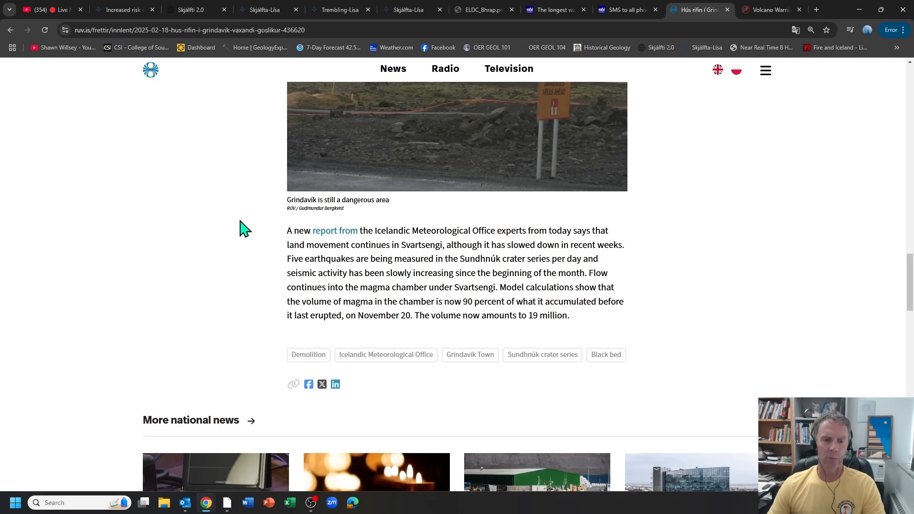
scroll(244, 229, up, 4)
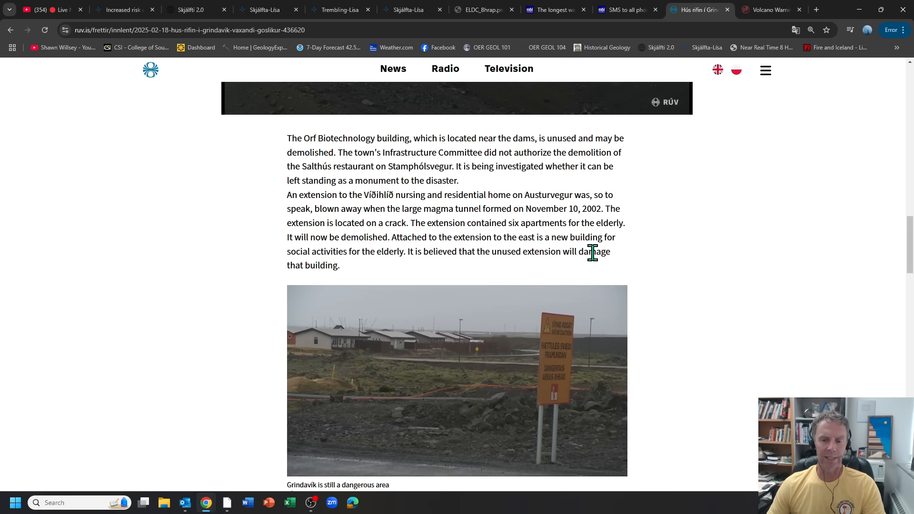
scroll(719, 272, up, 4)
scroll(736, 263, up, 4)
scroll(736, 264, up, 4)
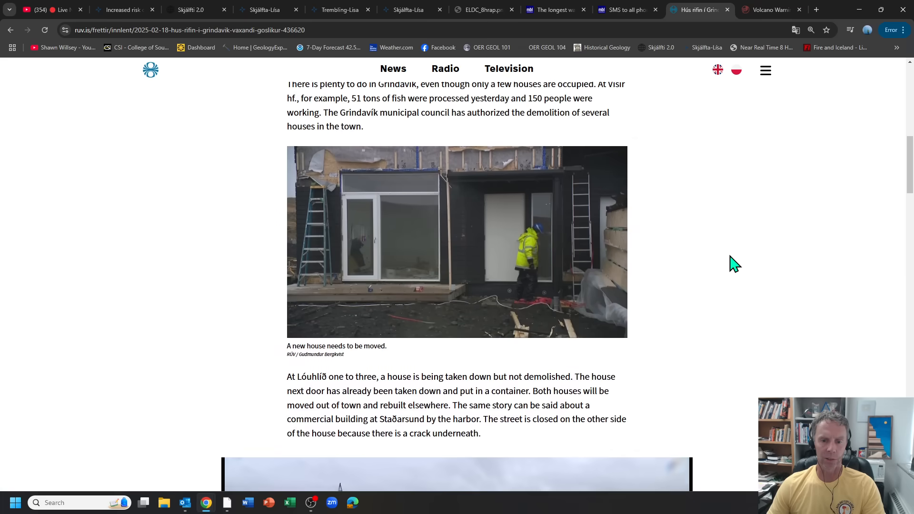
scroll(732, 268, up, 3)
scroll(730, 274, up, 4)
scroll(730, 274, up, 3)
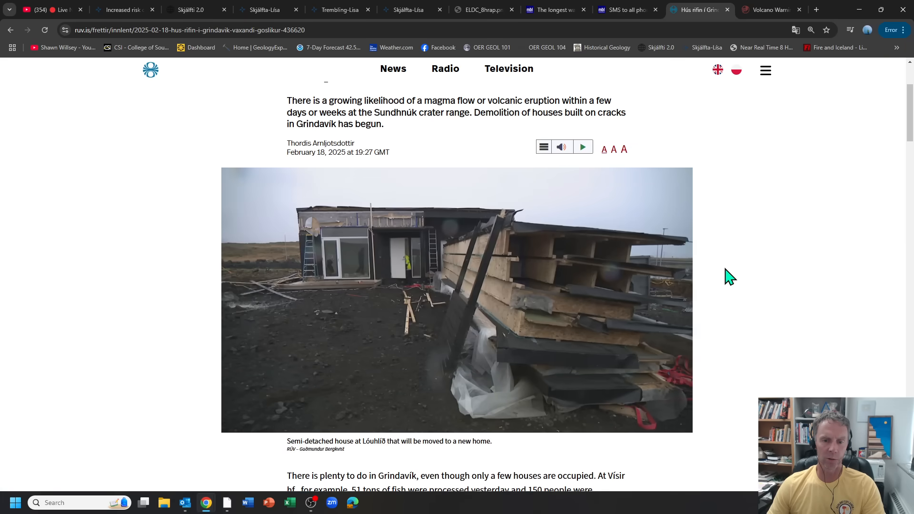
scroll(729, 277, up, 4)
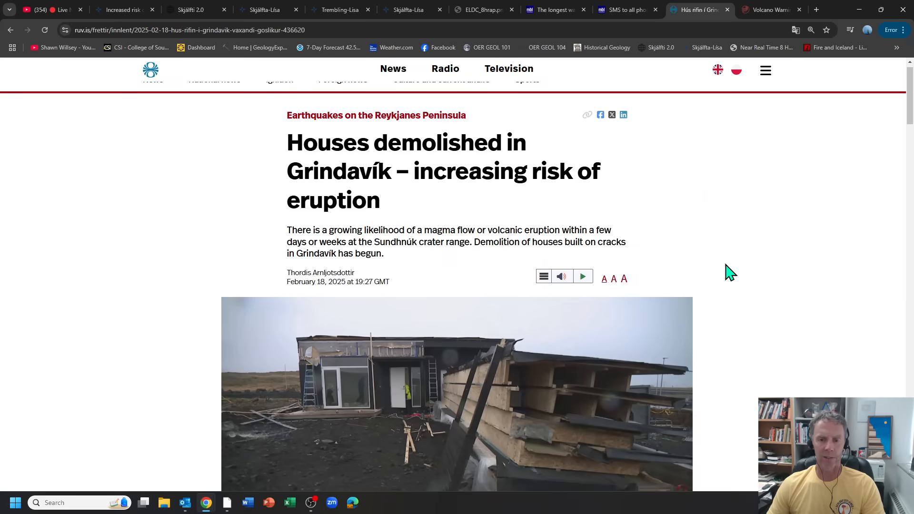
scroll(725, 215, up, 2)
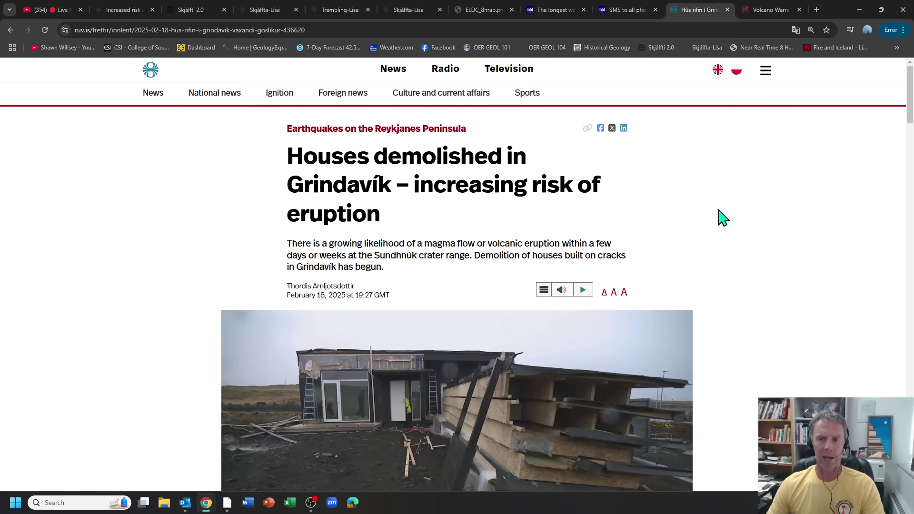
Switch to the HS Orka Volcano Warning System IT-award article
click(764, 8)
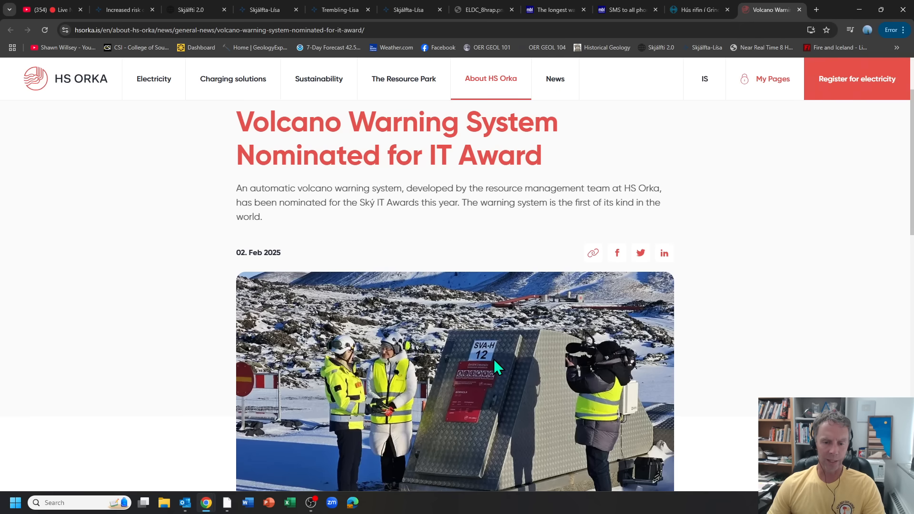
scroll(493, 359, down, 1)
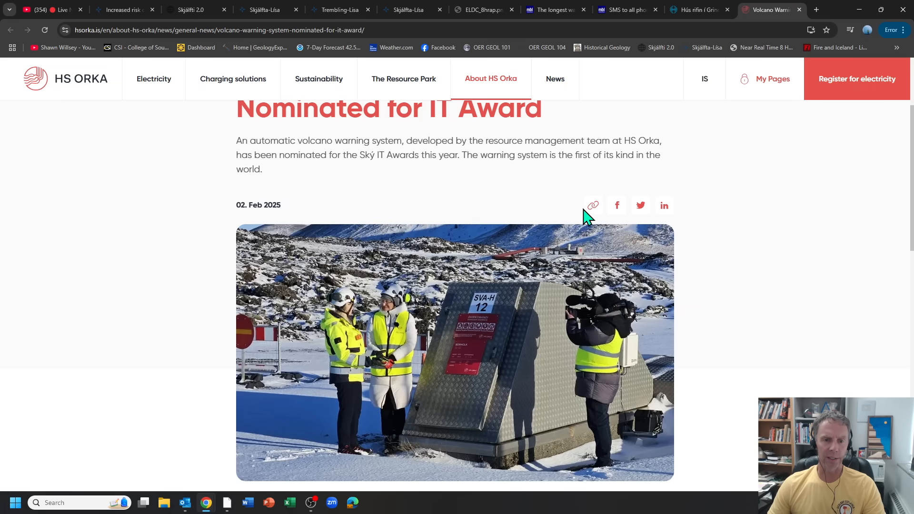
scroll(684, 242, down, 1)
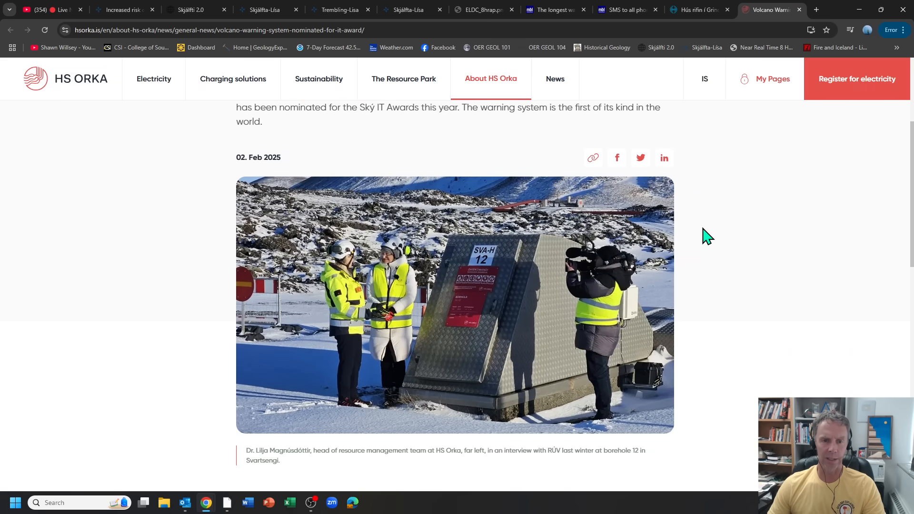
scroll(685, 229, up, 2)
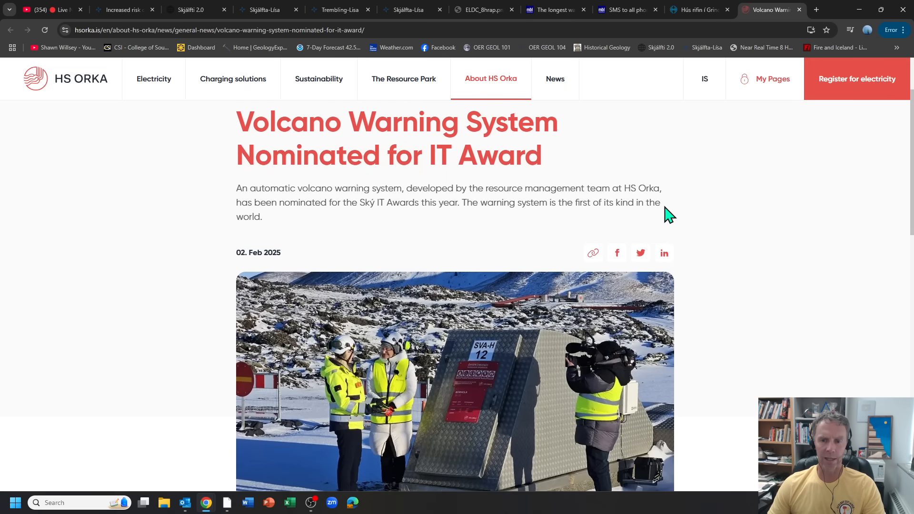
scroll(439, 225, down, 1)
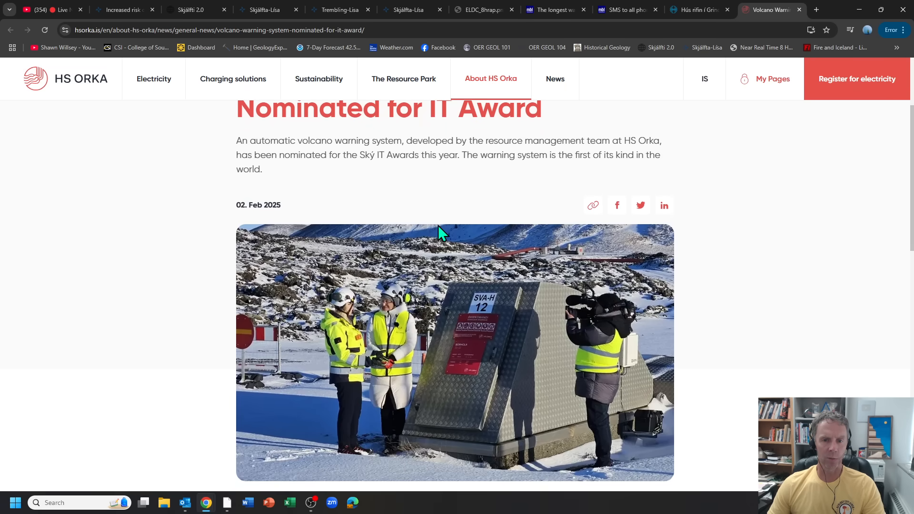
scroll(438, 225, down, 2)
scroll(438, 225, down, 3)
scroll(439, 242, down, 2)
scroll(438, 257, down, 2)
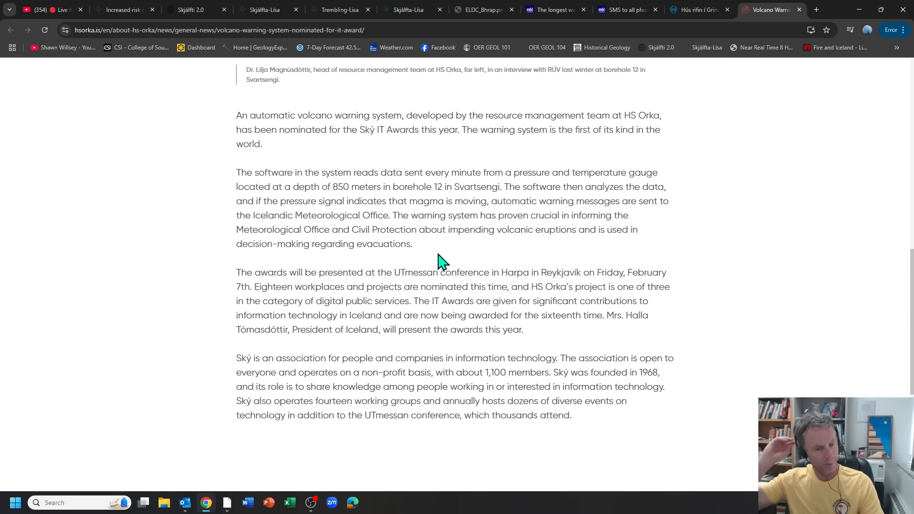
scroll(438, 261, up, 1)
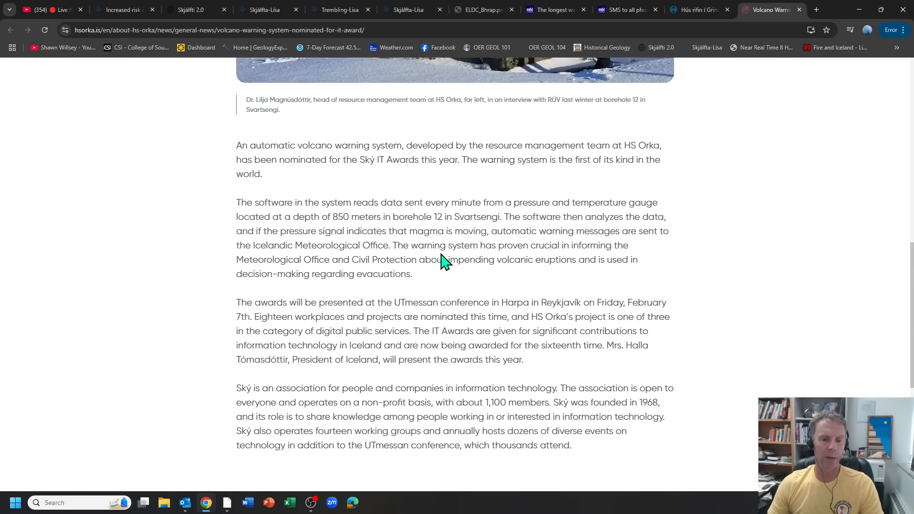
scroll(438, 261, up, 3)
scroll(437, 260, up, 2)
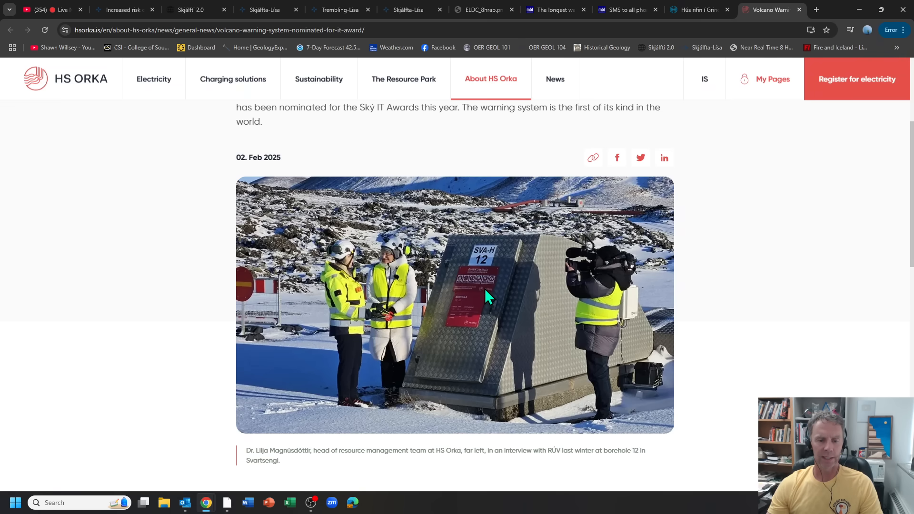
scroll(486, 288, down, 4)
scroll(438, 352, down, 2)
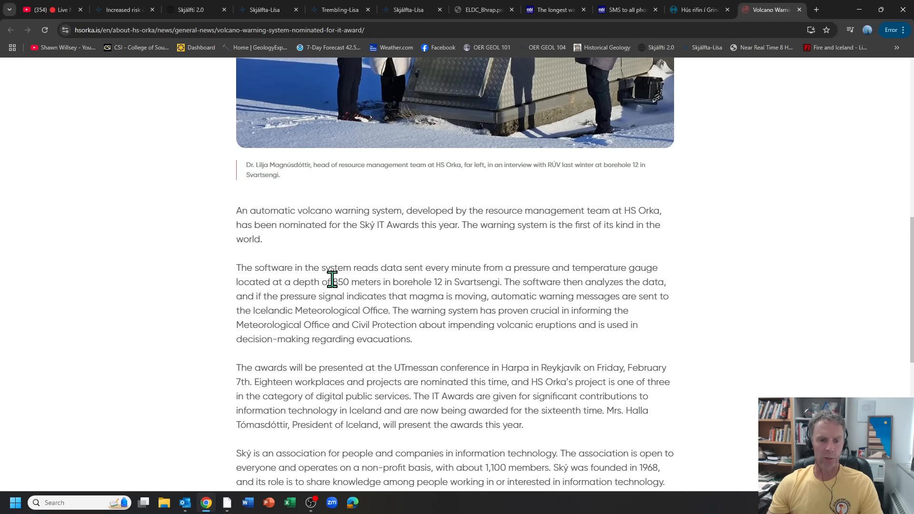
Highlight the 850-meter borehole depth figure in the HS Orka article text
drag(333, 281, 344, 281)
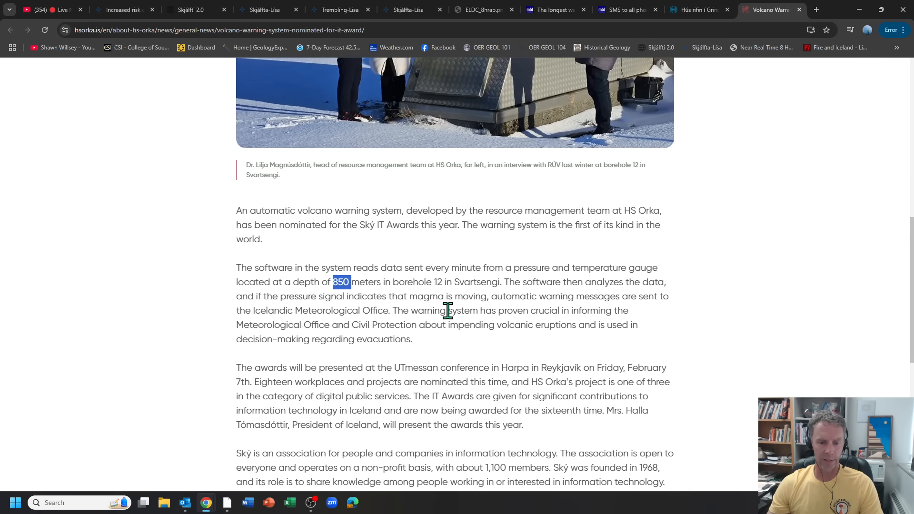
scroll(437, 307, up, 3)
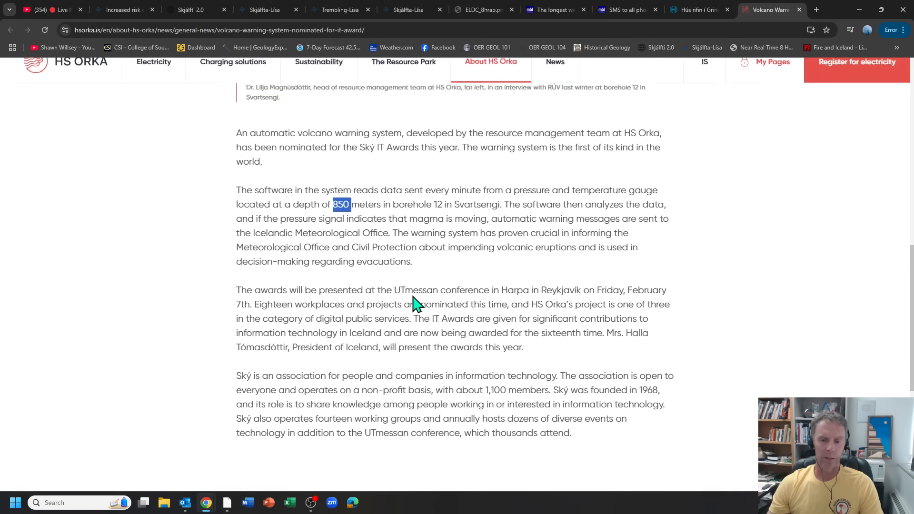
scroll(457, 315, up, 4)
scroll(464, 321, up, 4)
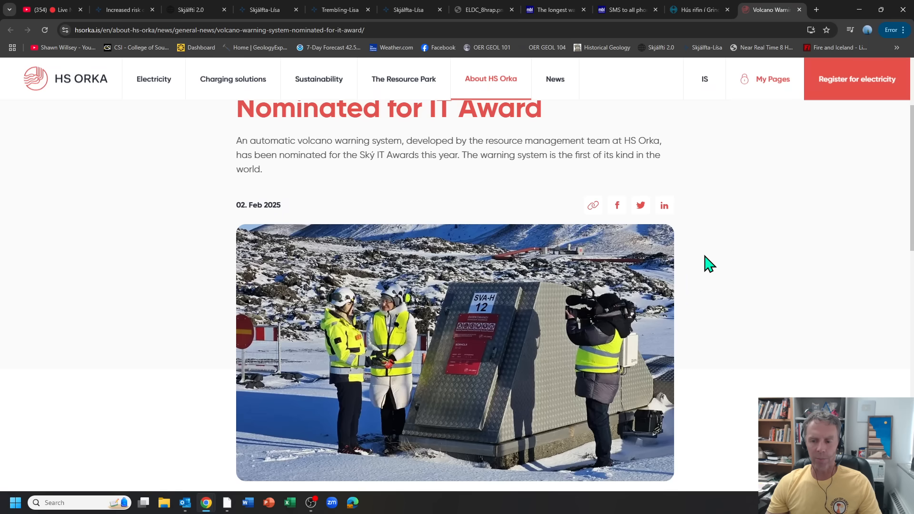
Return to the YouTube afarTV Iceland Volcanic Eruption Watch live stream, Cam A
click(54, 9)
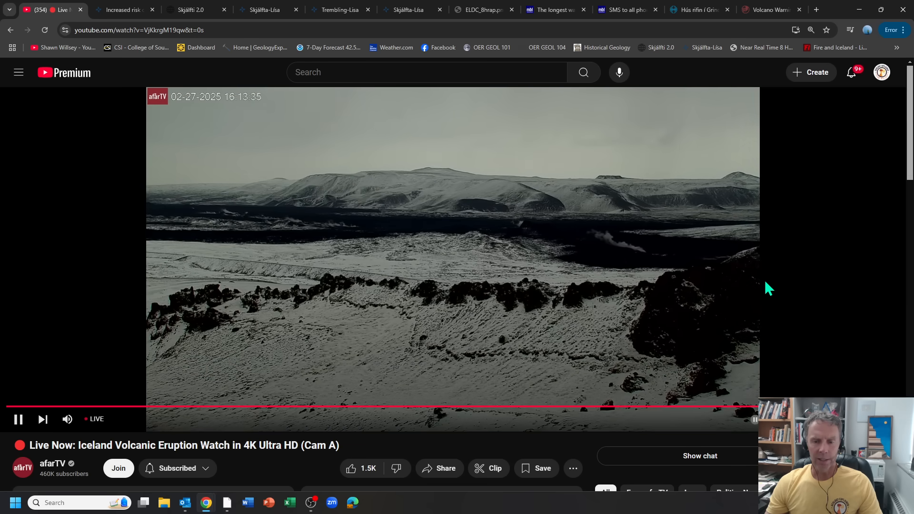